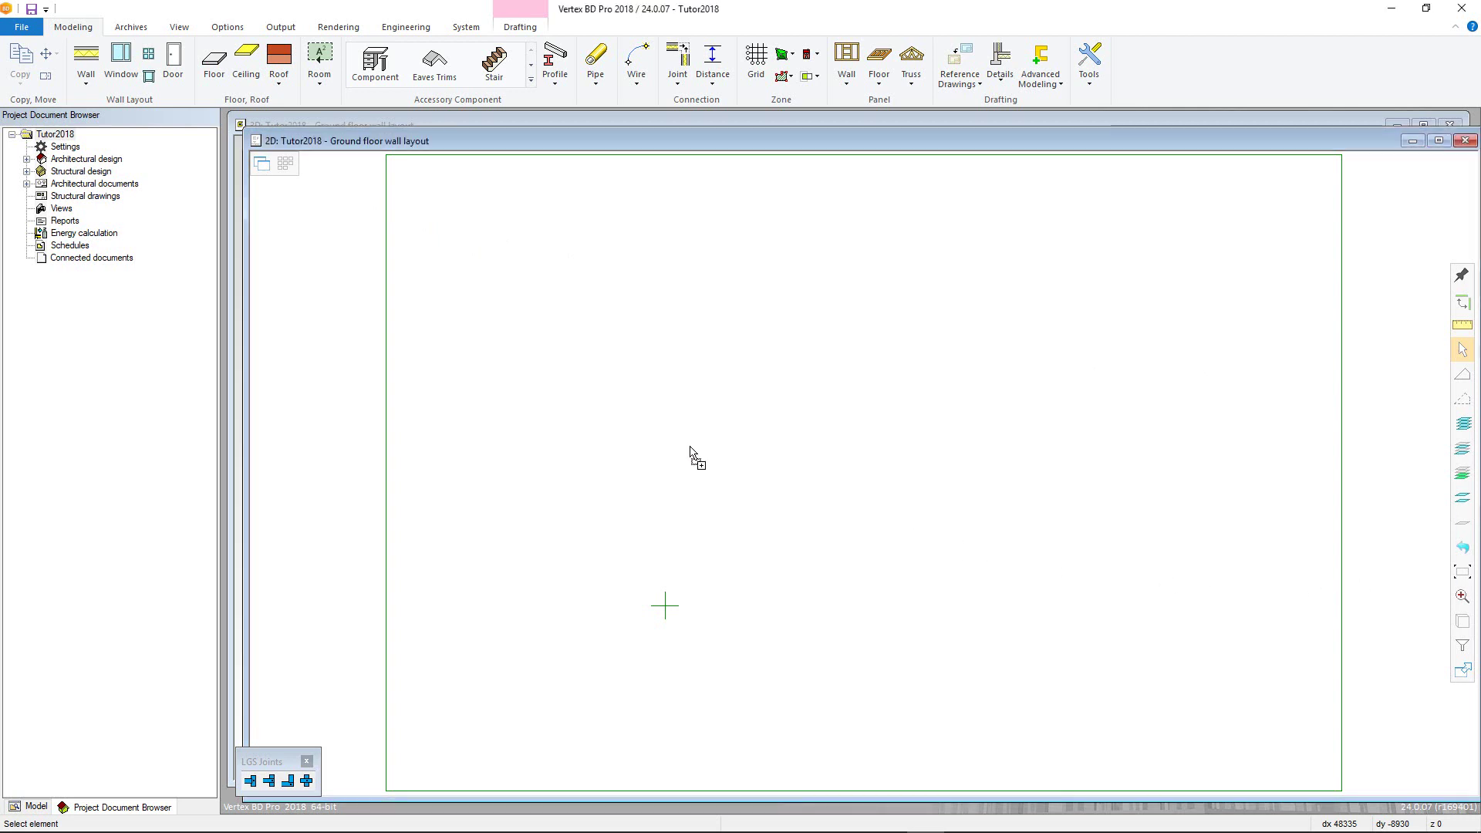
Read the file tutor1.dwg from the shared picts folder into a 2D drawing using the Default DWG conversion setup.
drag(690, 454, 691, 454)
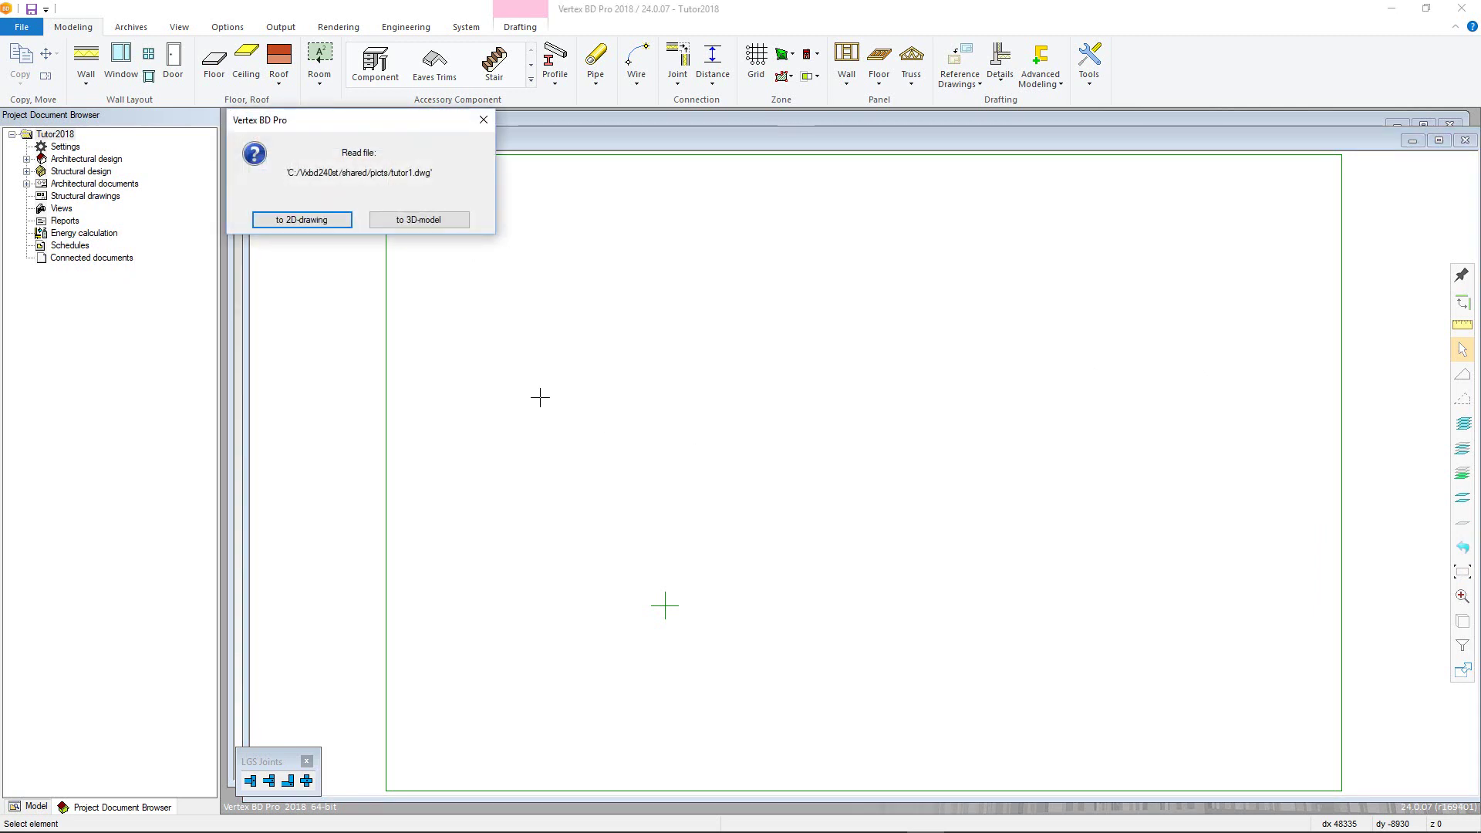
click(285, 221)
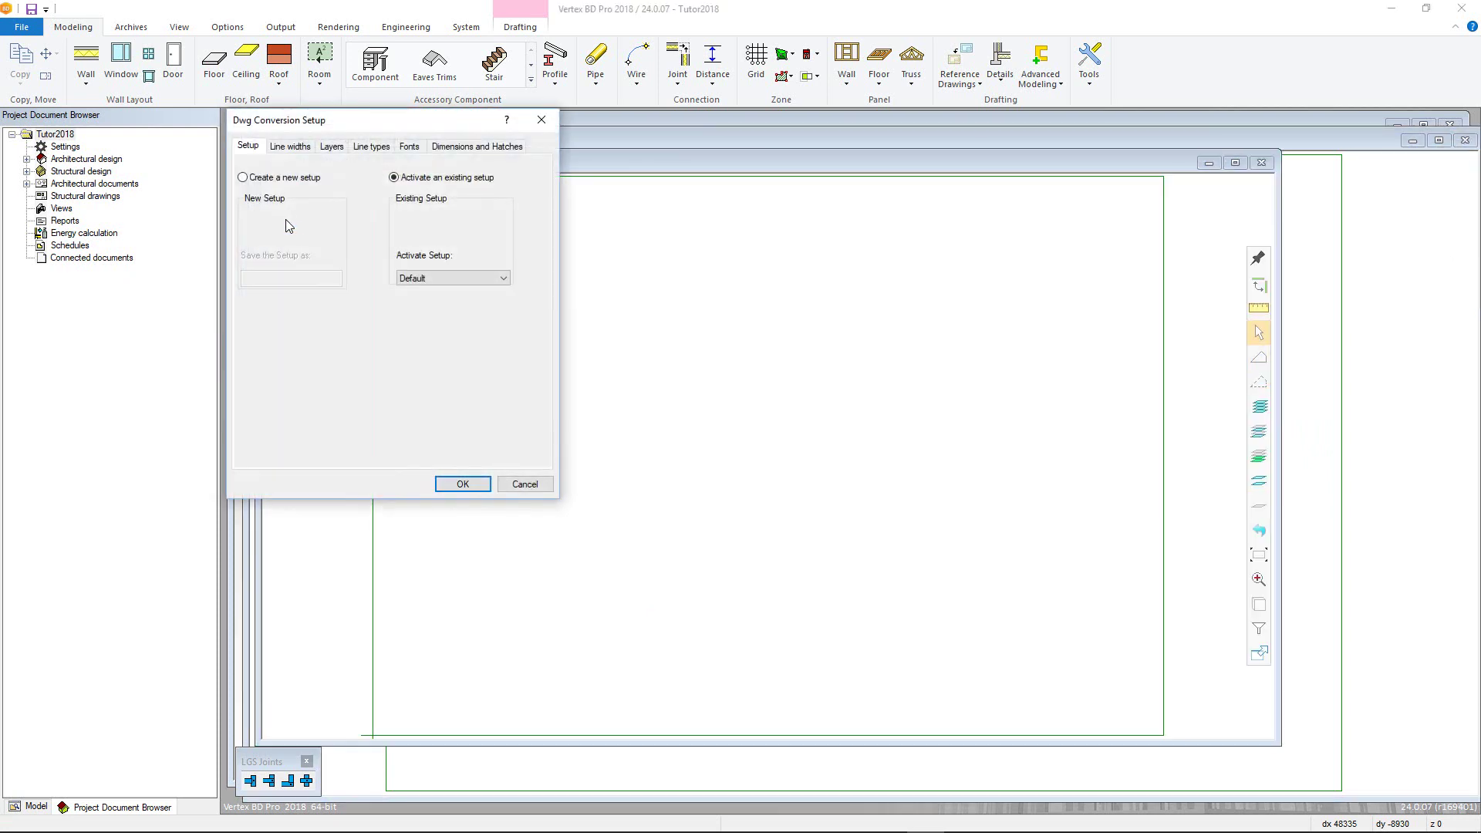
click(505, 275)
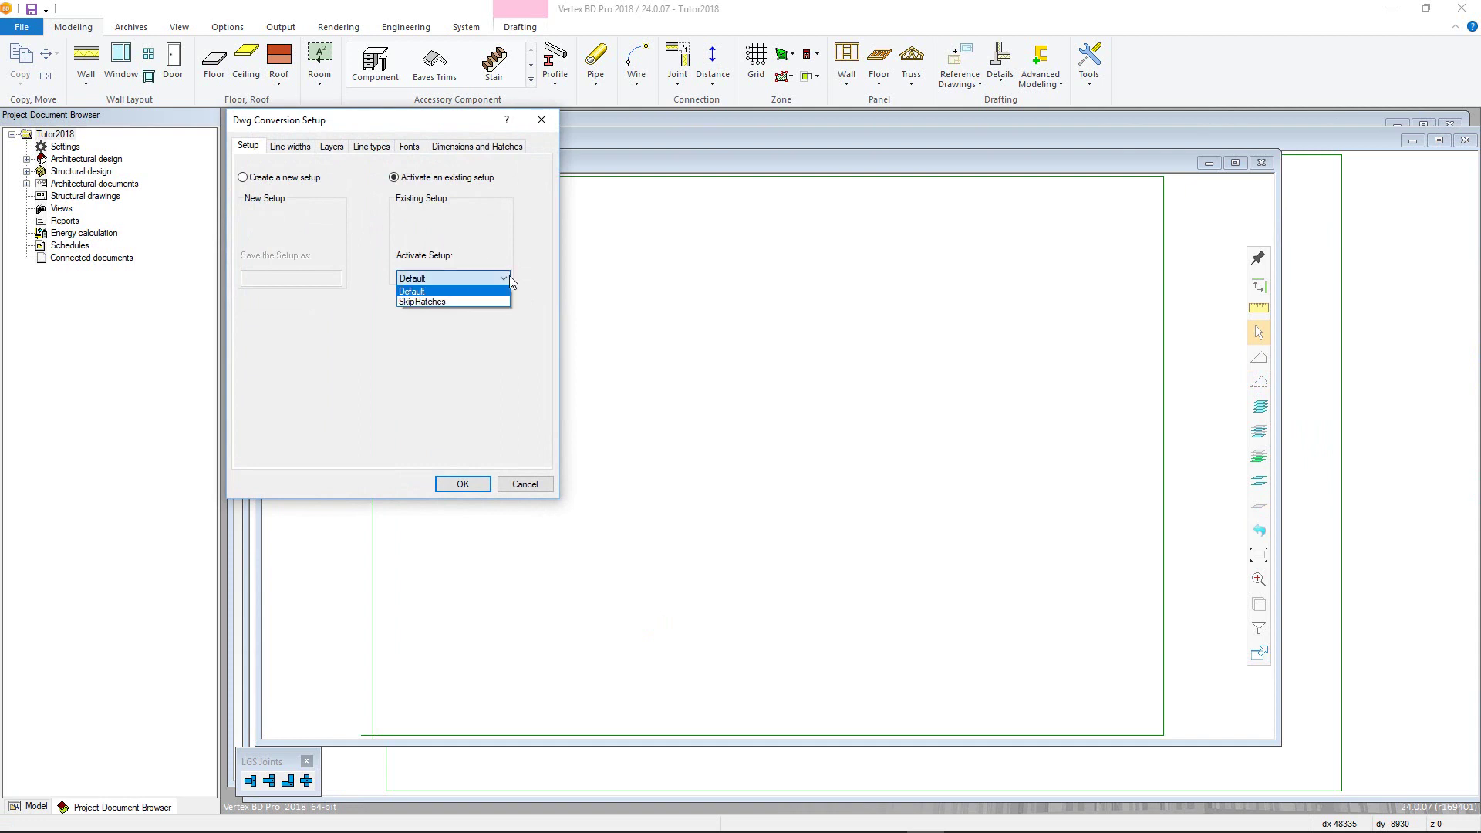
click(509, 275)
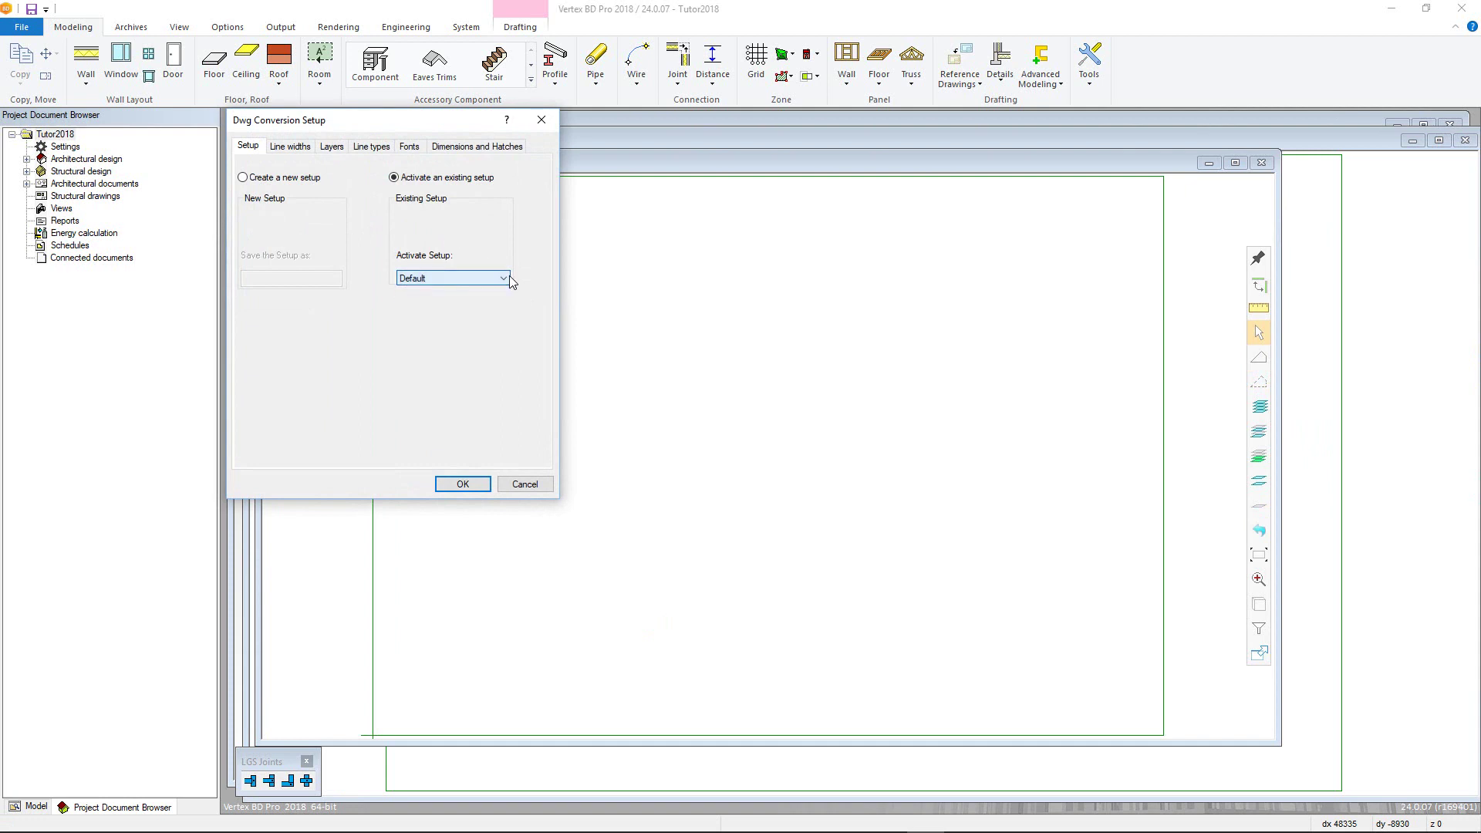
click(477, 483)
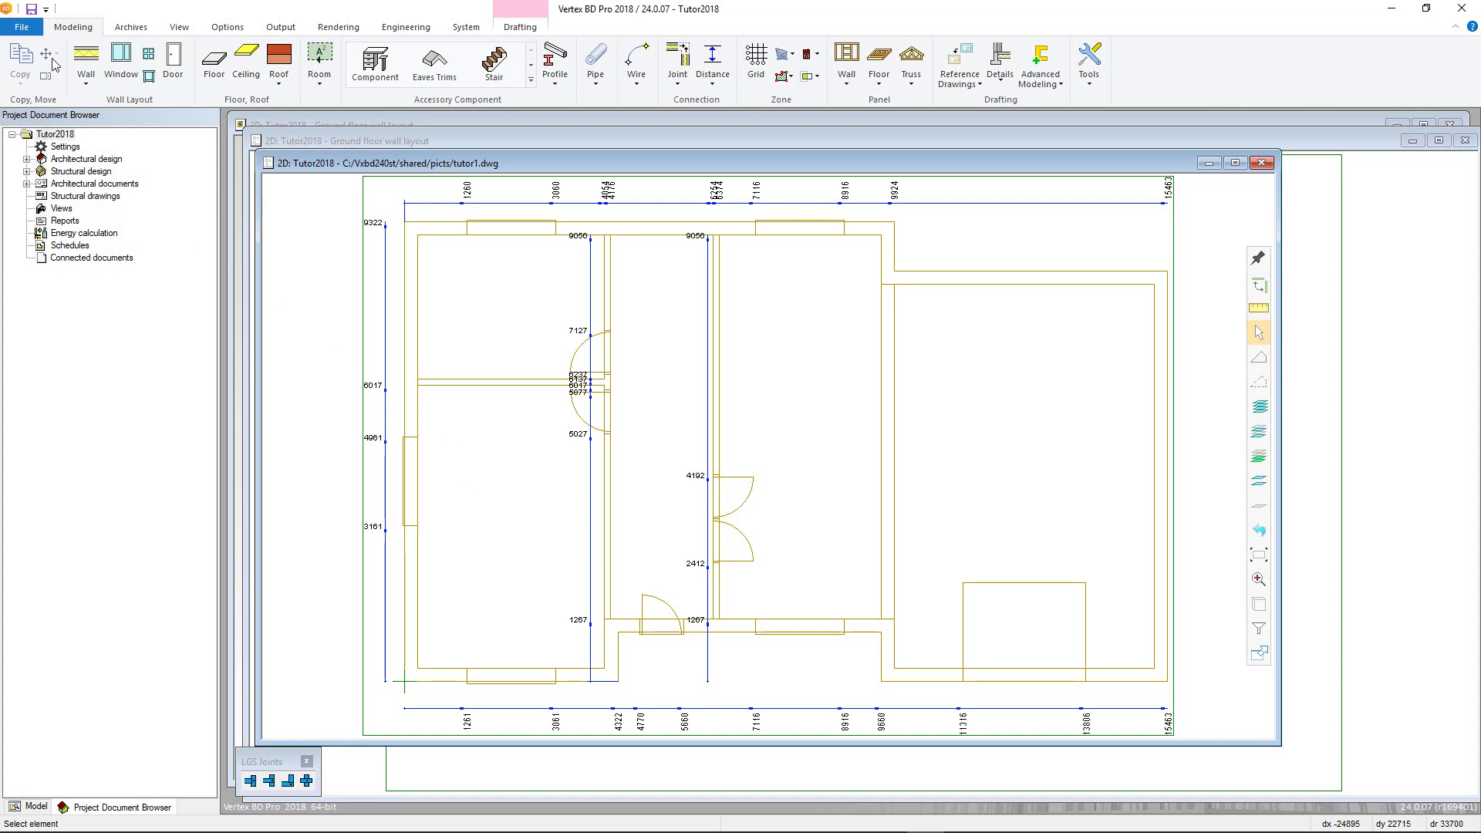
Save the imported drawing as the 2D drawing tutor1.vxp in the Tutor2018 project's ref folder and close it.
click(34, 22)
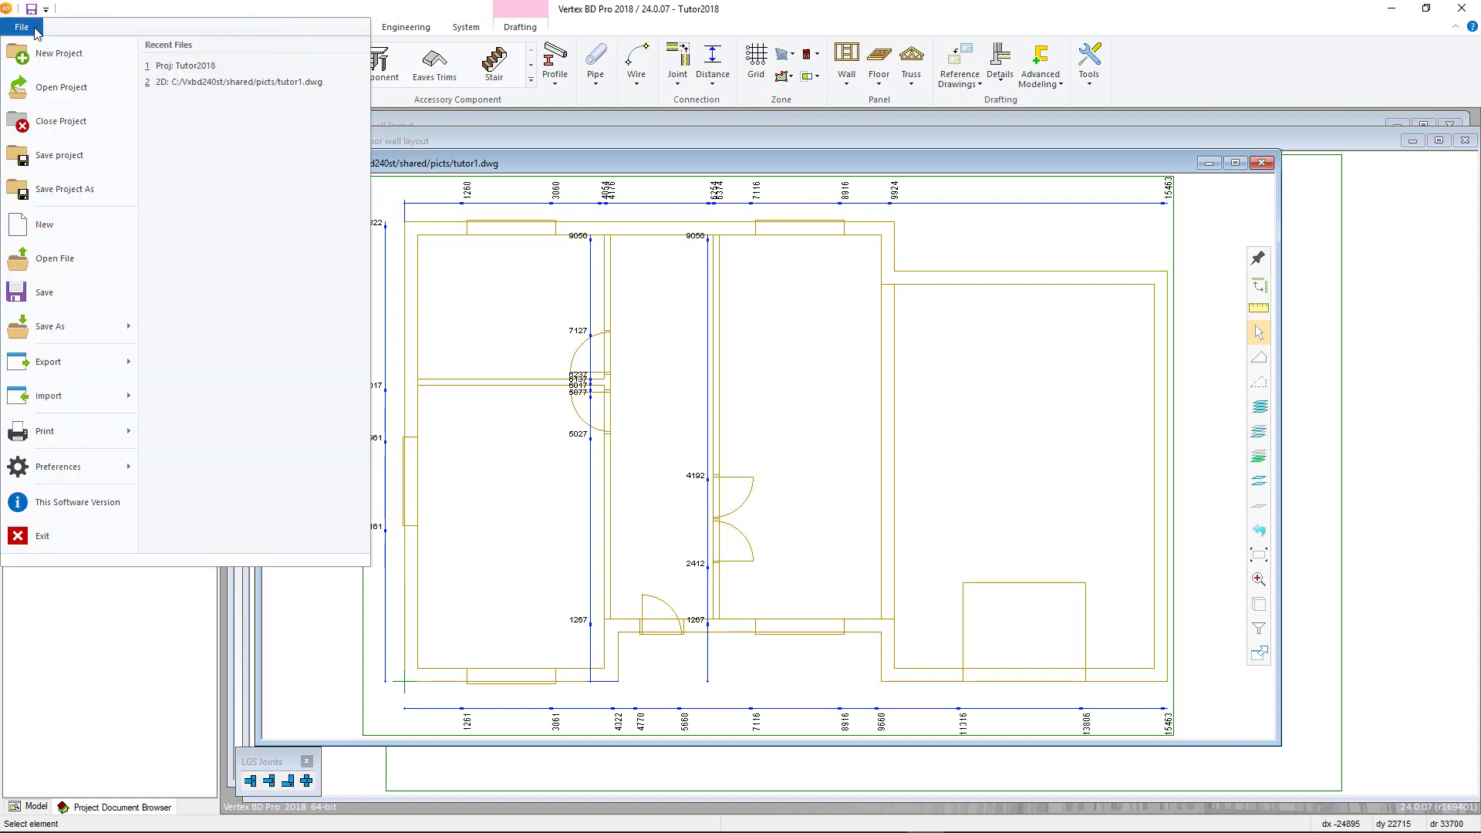
click(61, 327)
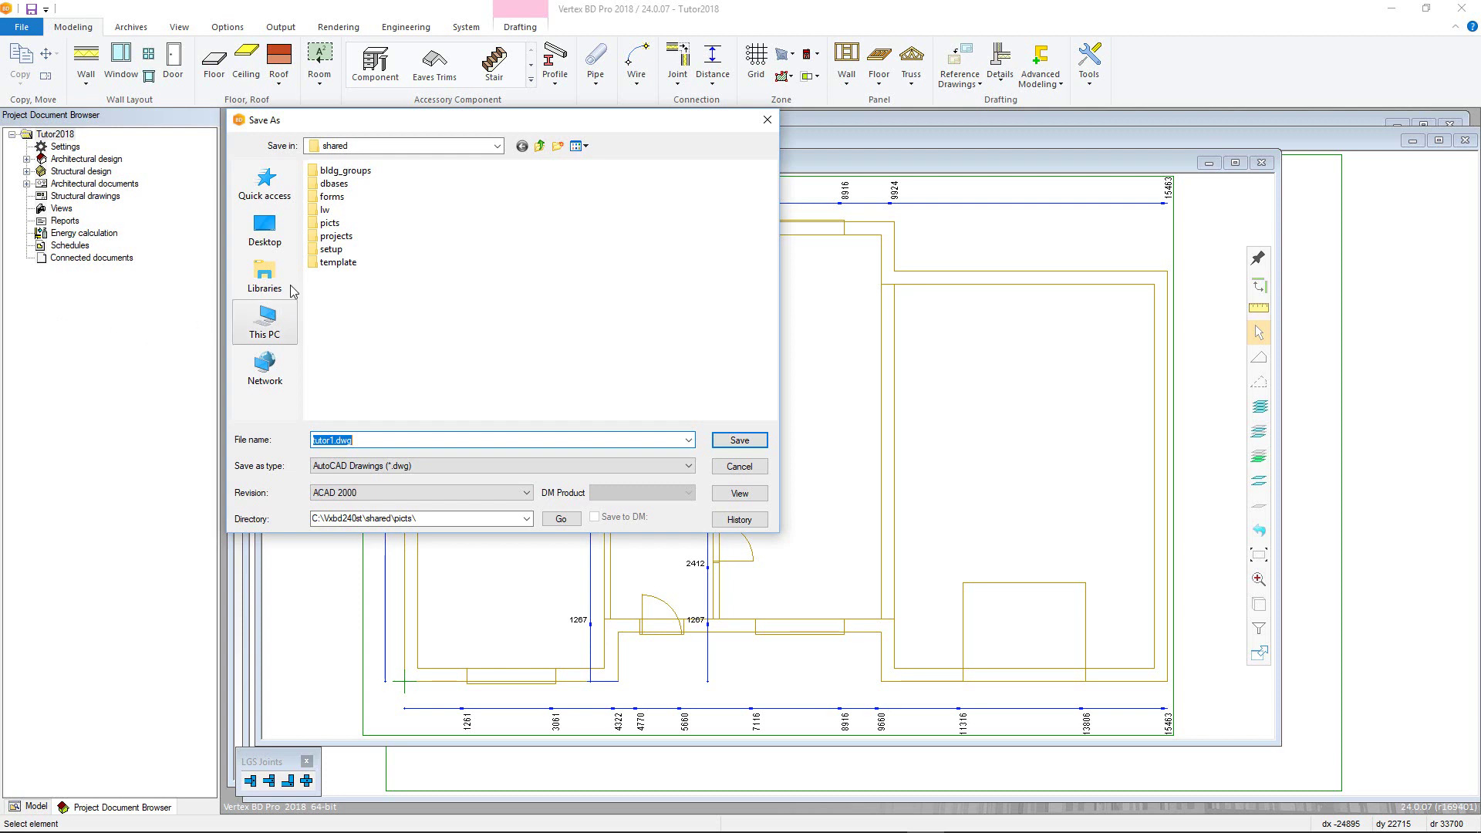
double_click(329, 238)
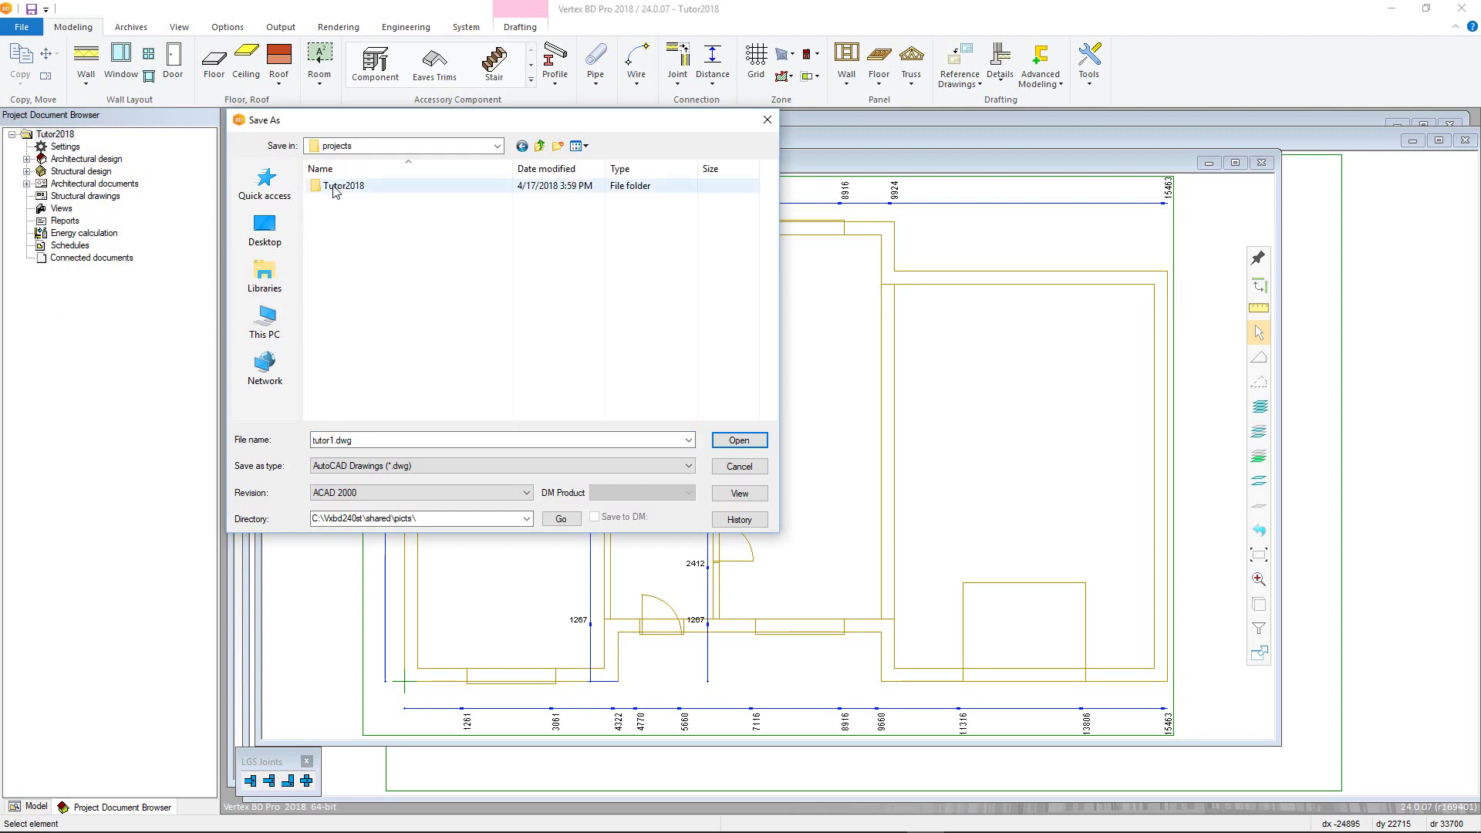
double_click(334, 190)
double_click(332, 216)
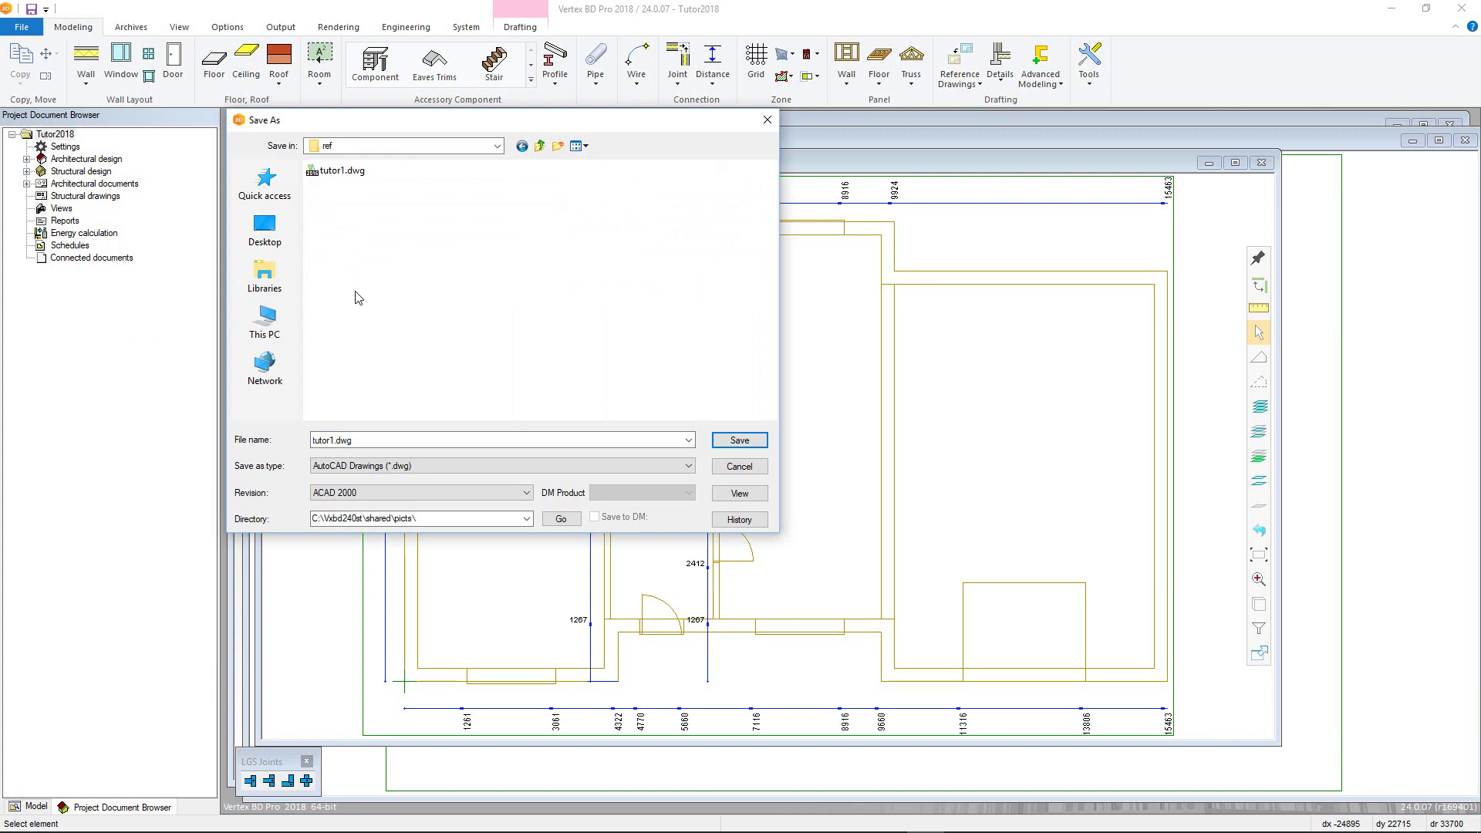
click(371, 470)
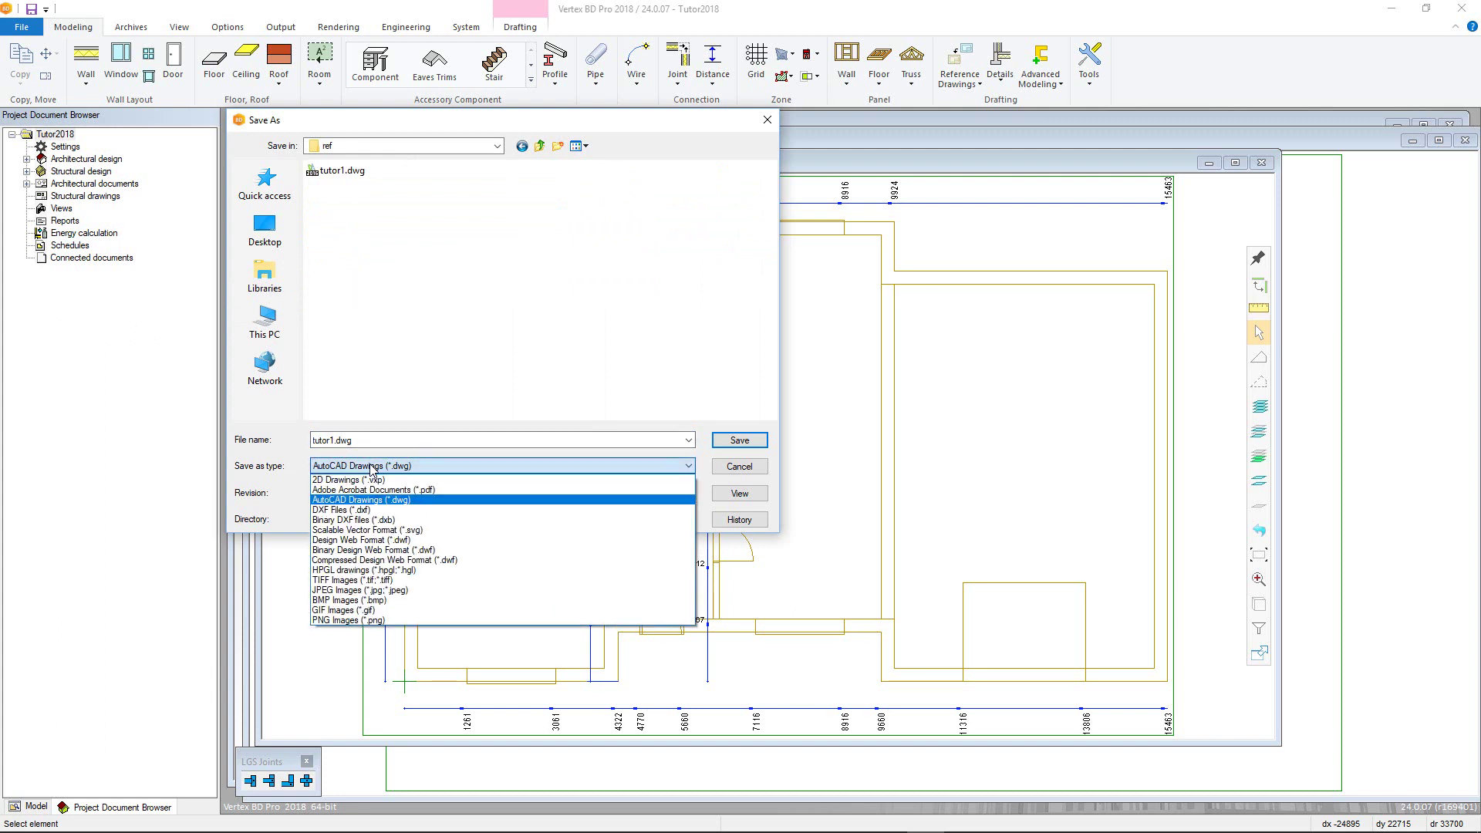
click(376, 482)
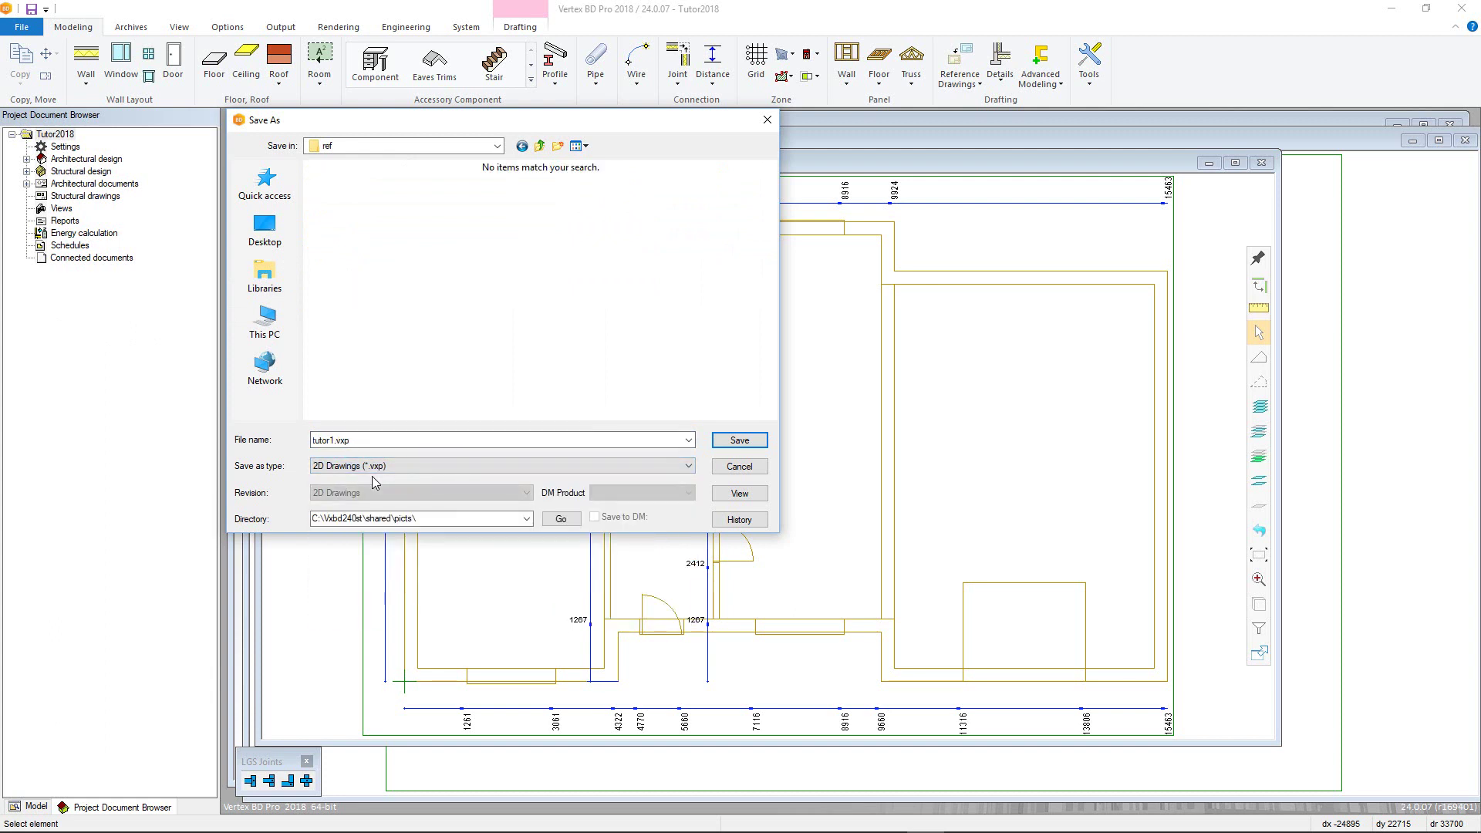
click(727, 451)
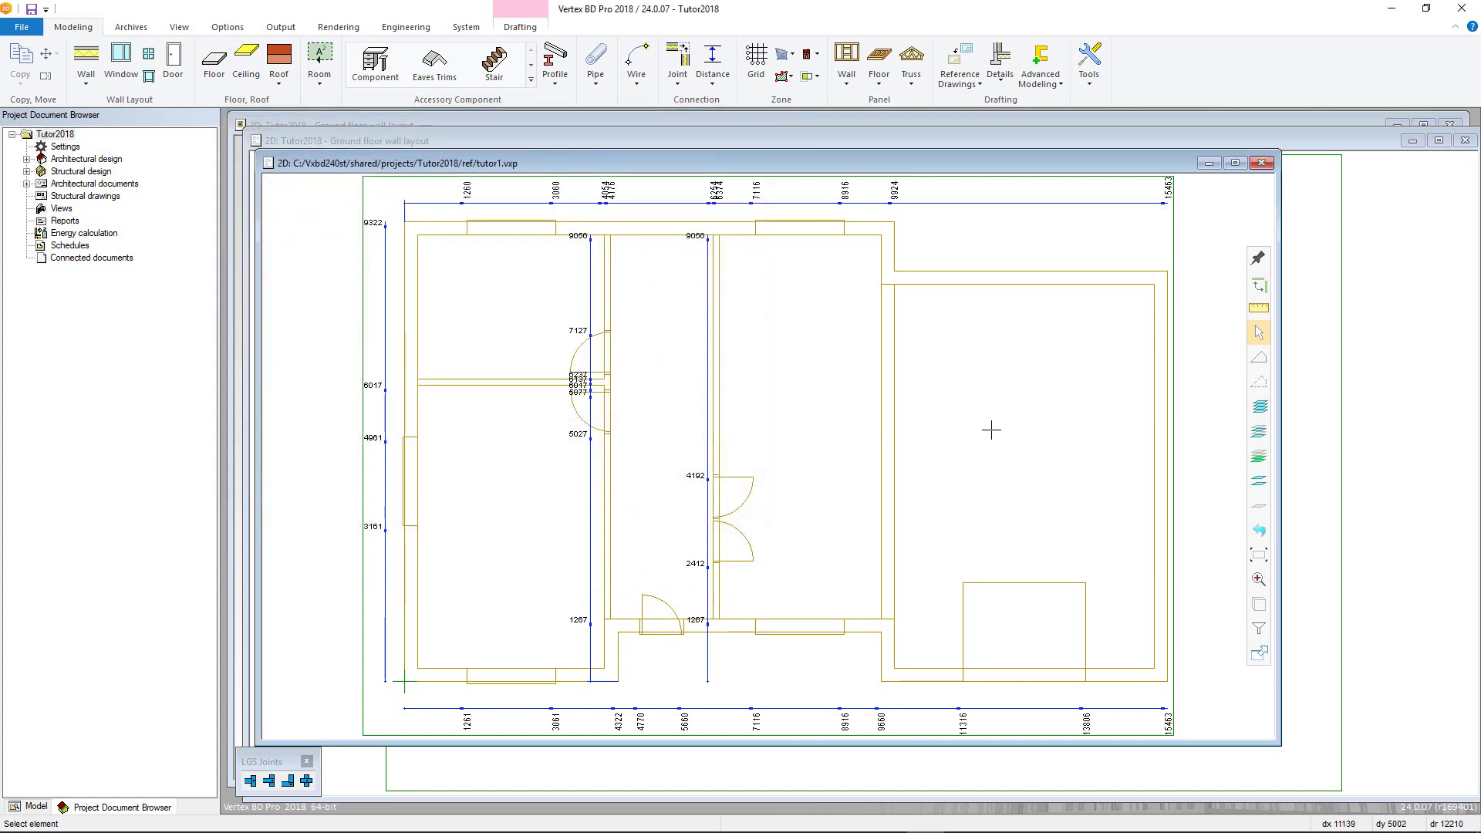
click(1262, 163)
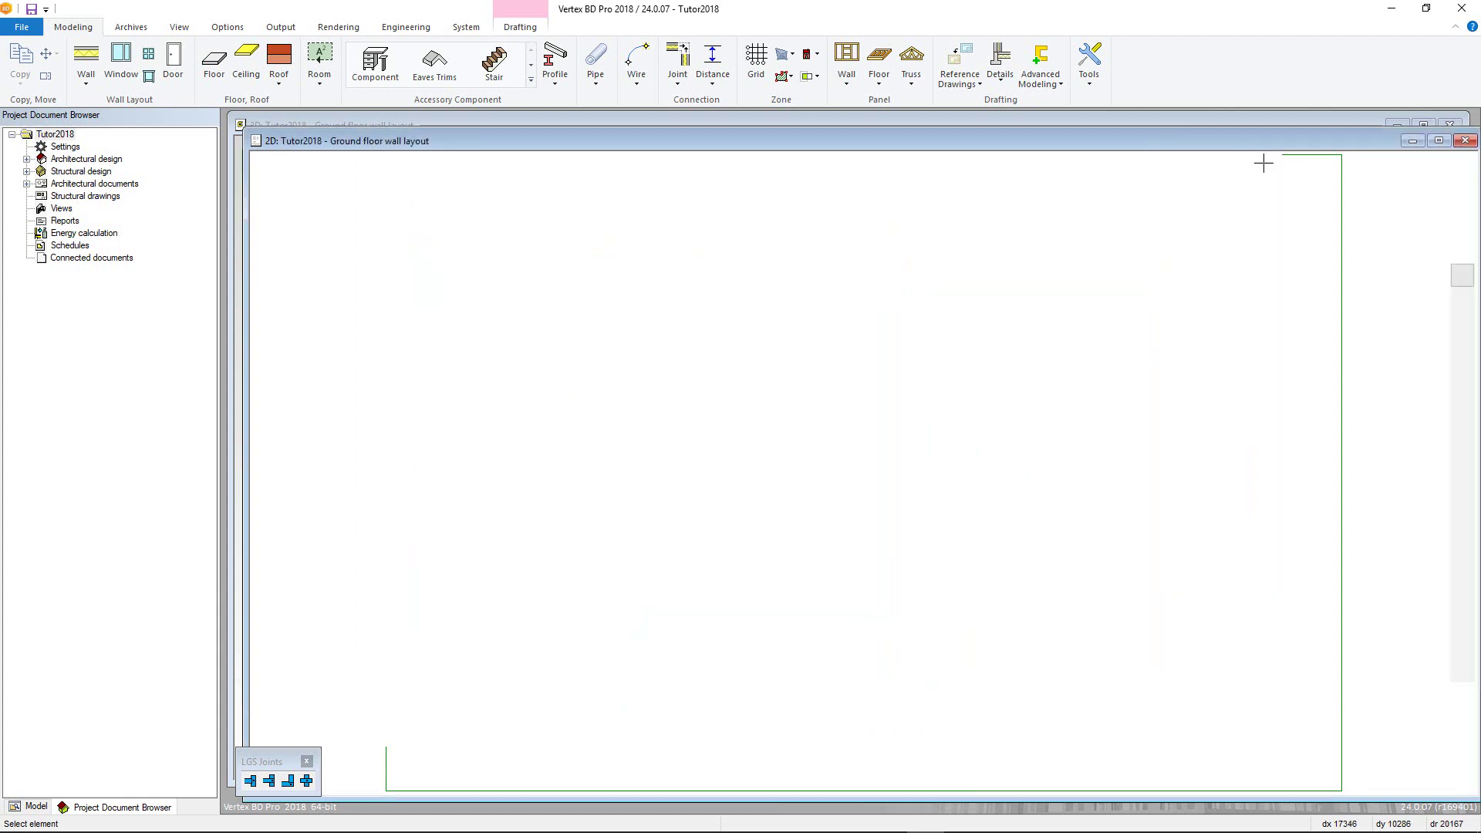
Start adding a reference drawing to the ground floor wall layout and choose tutor1.vxp from the ref folder as its file.
click(964, 77)
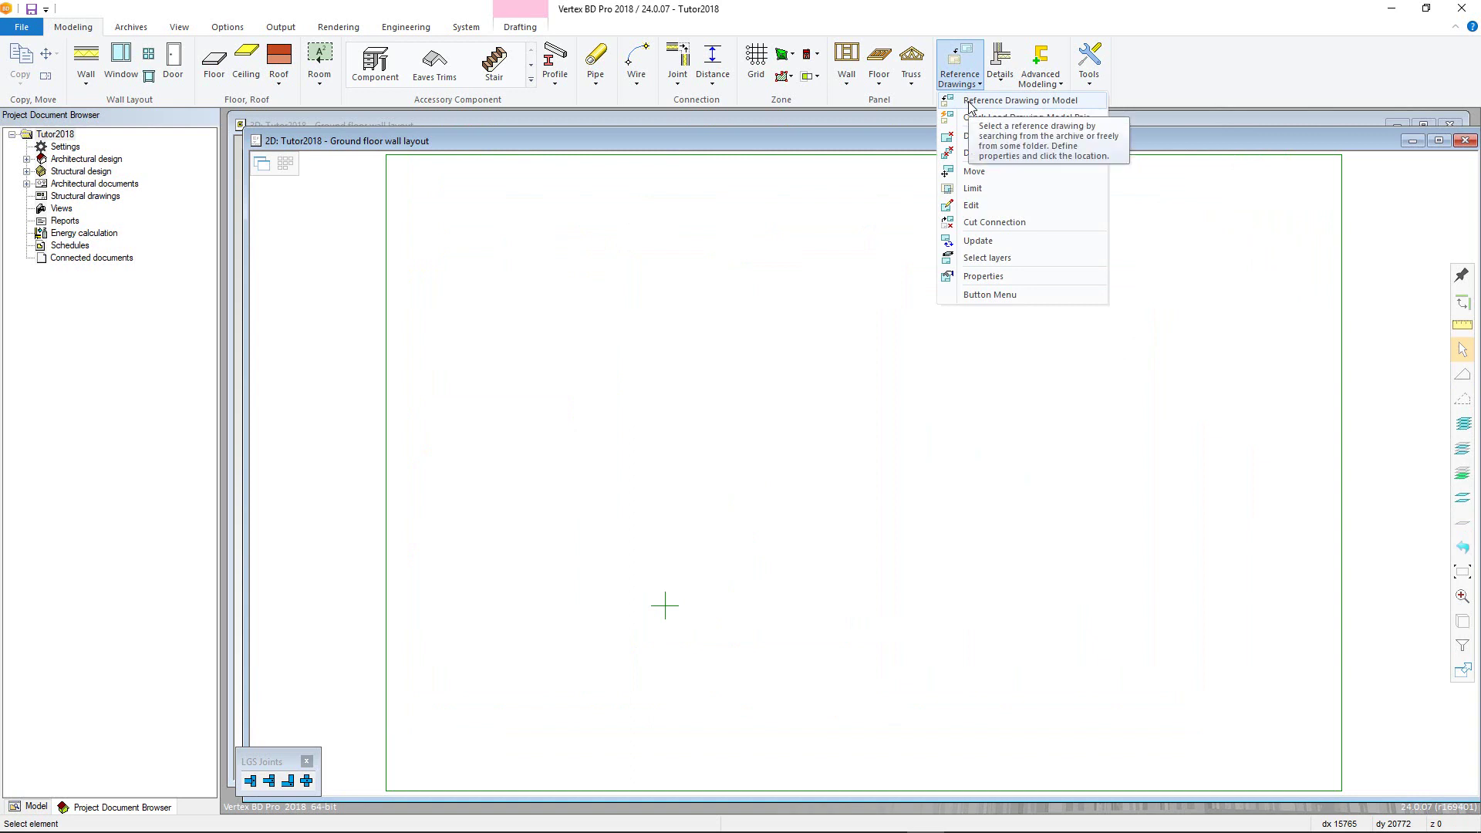
click(969, 101)
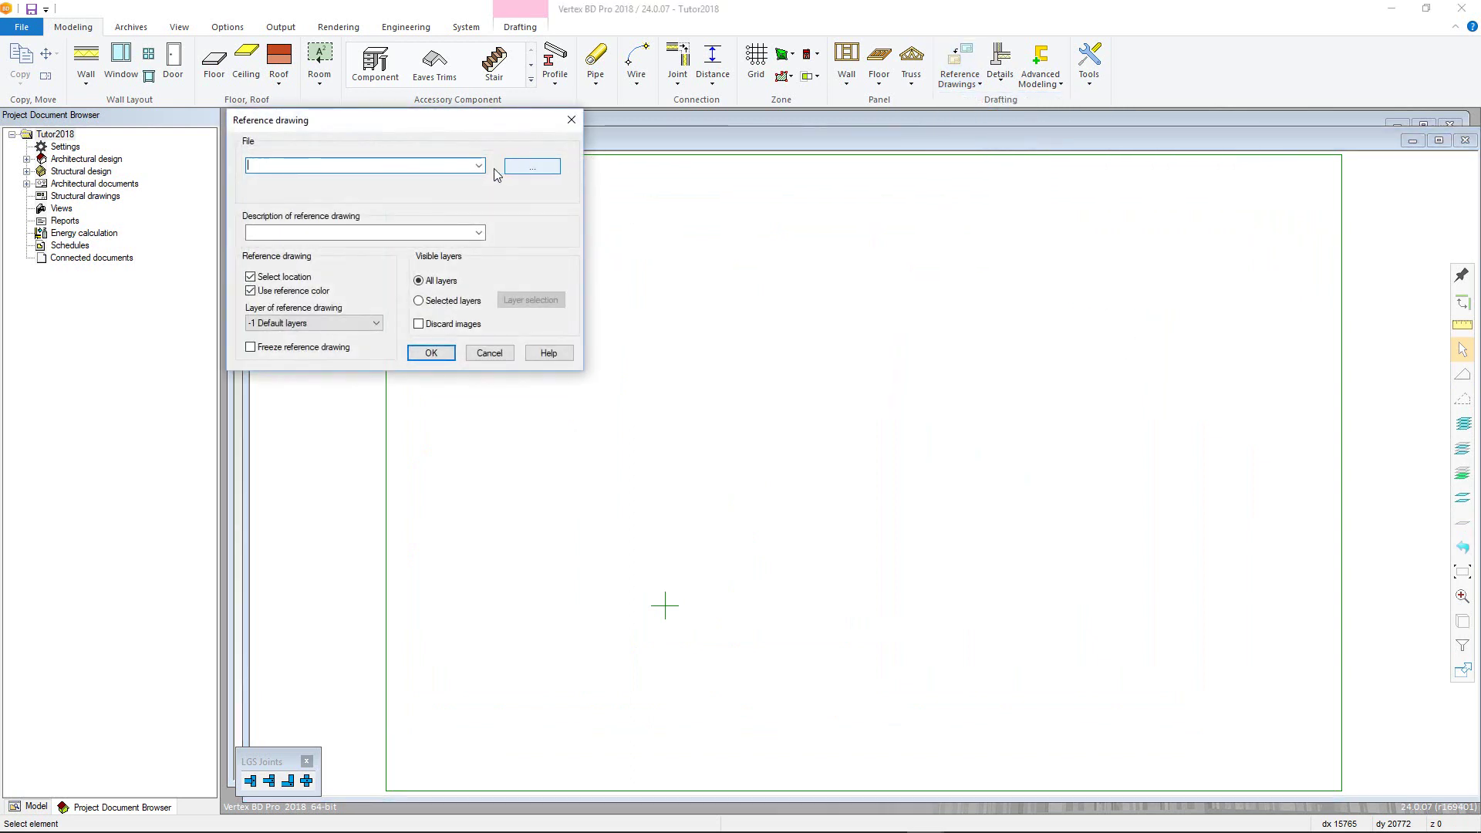
click(532, 169)
click(533, 167)
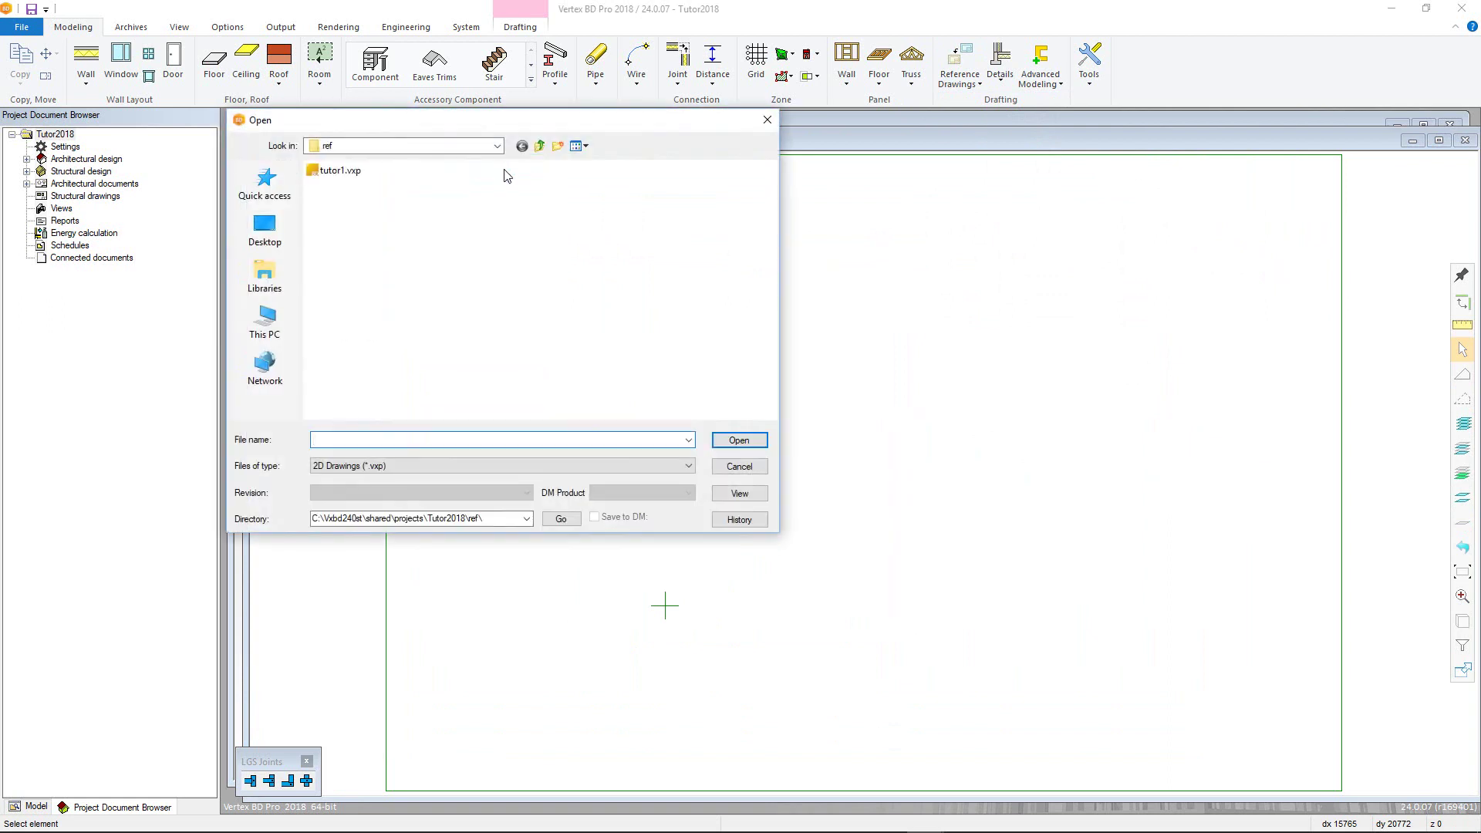
click(345, 172)
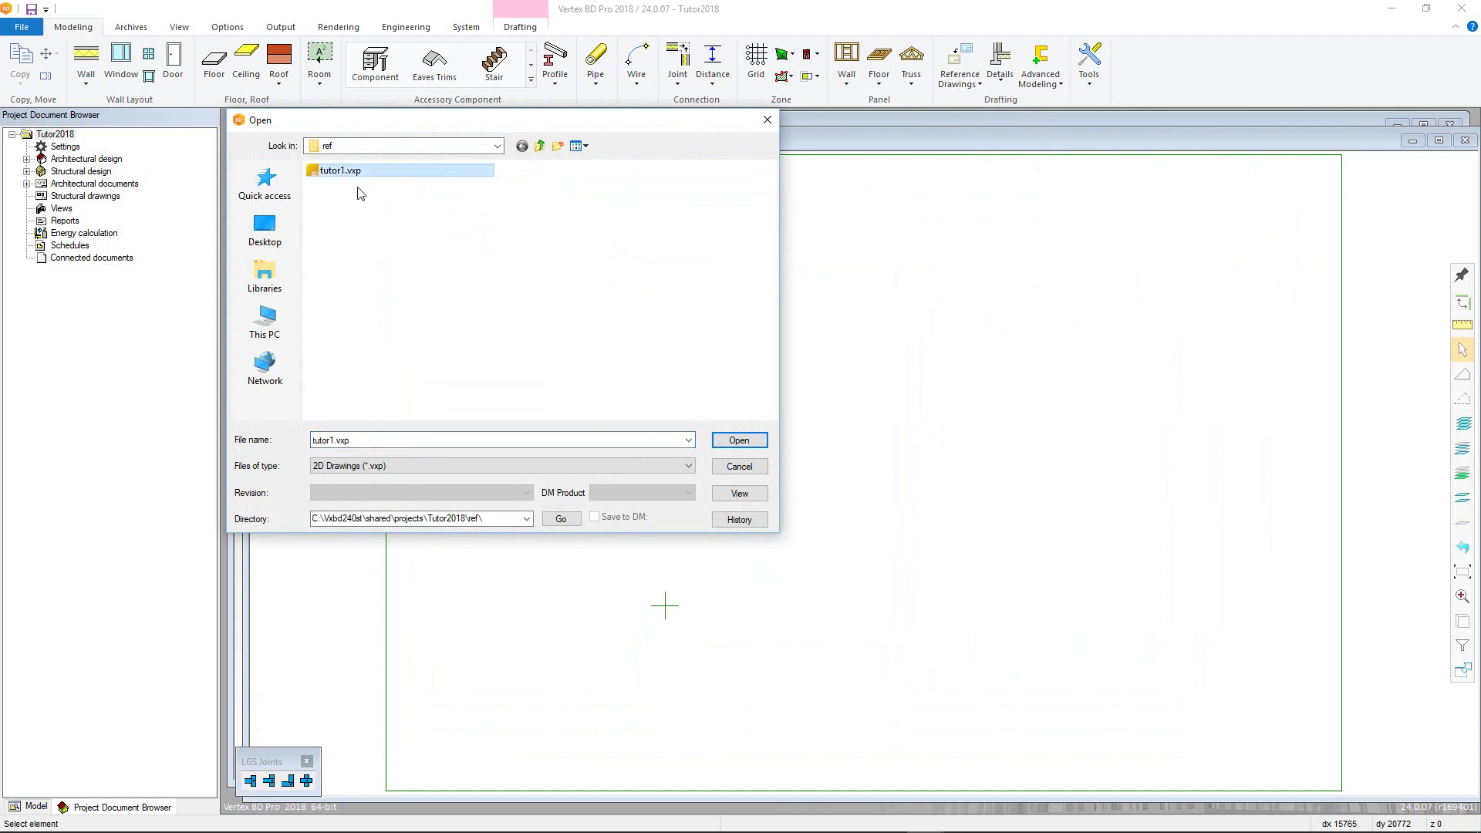
click(720, 441)
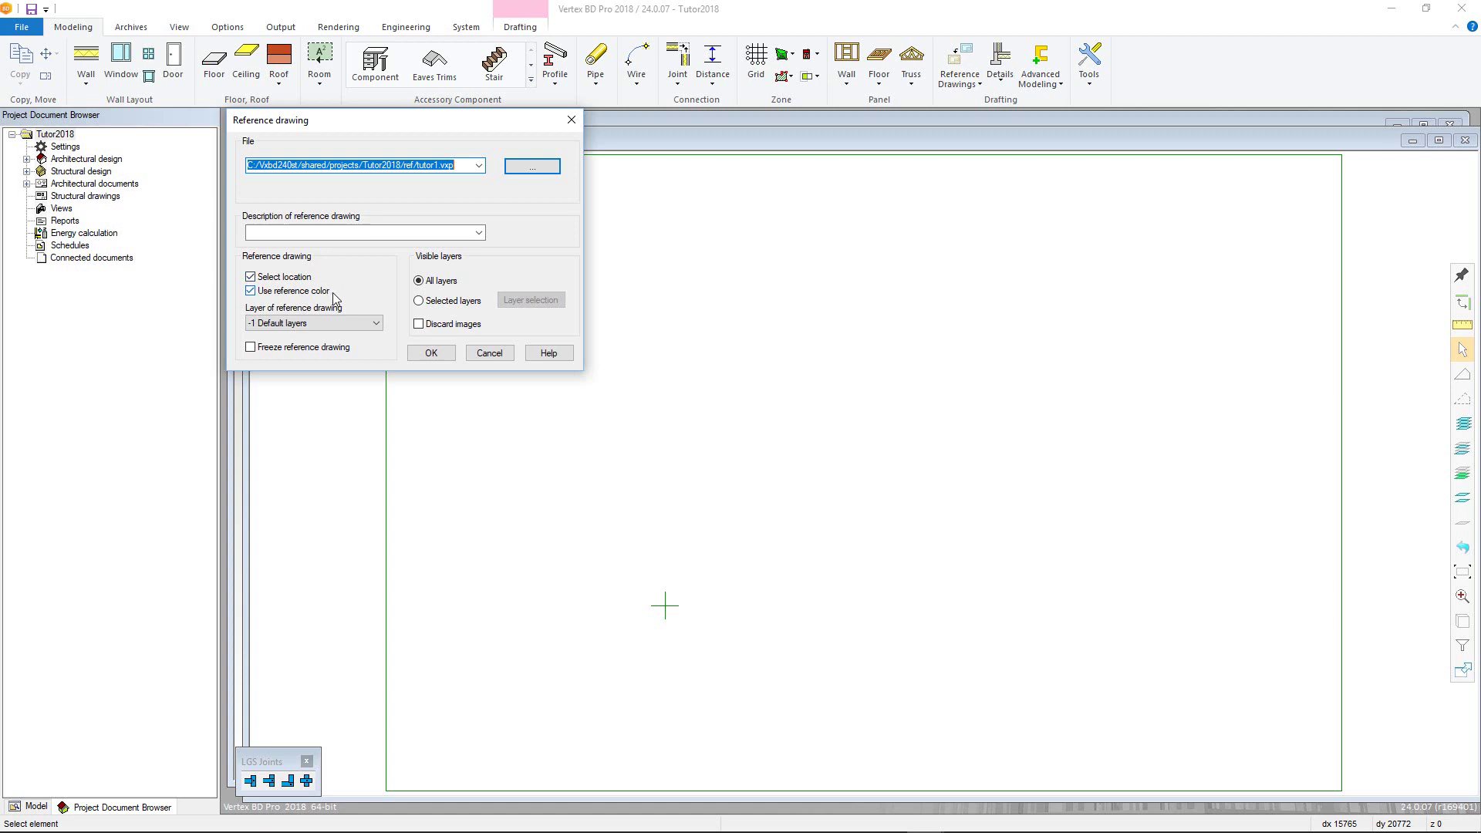
Set the reference drawing's visible layers to selected layers with Drafting Lines and Dimensions on, keep Default layers, and accept the settings.
click(378, 322)
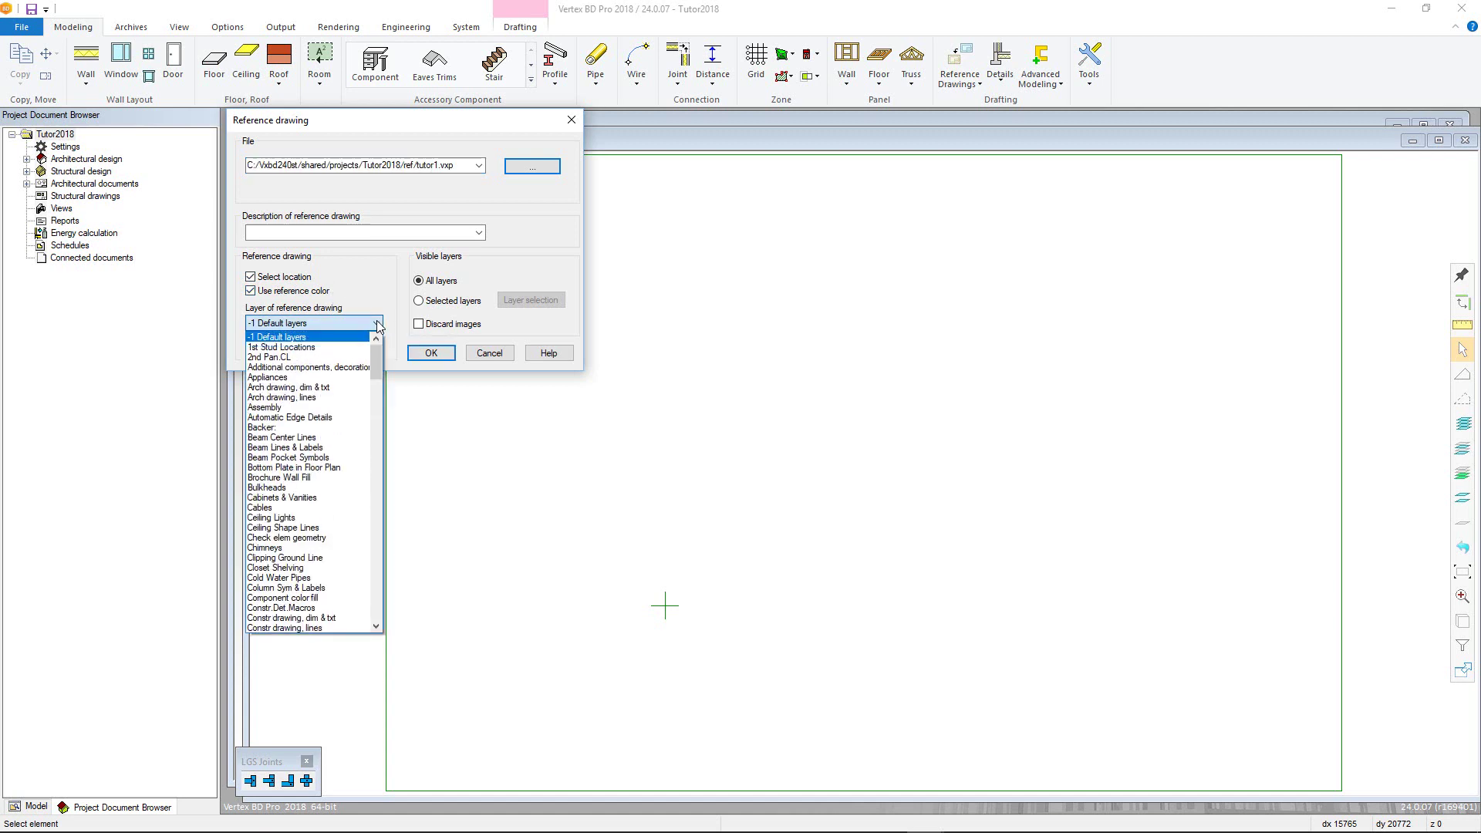
click(376, 321)
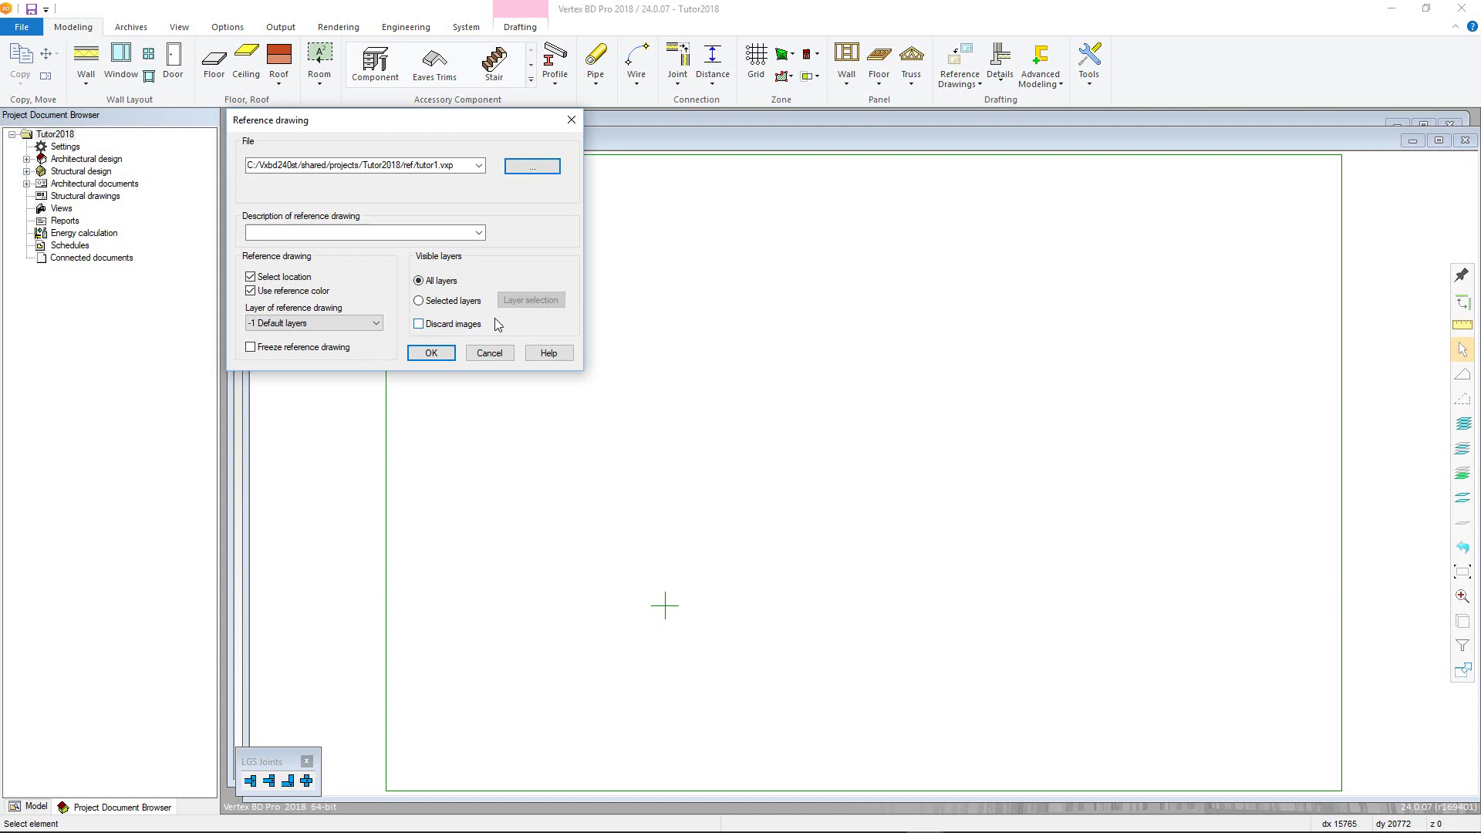
click(472, 301)
click(517, 302)
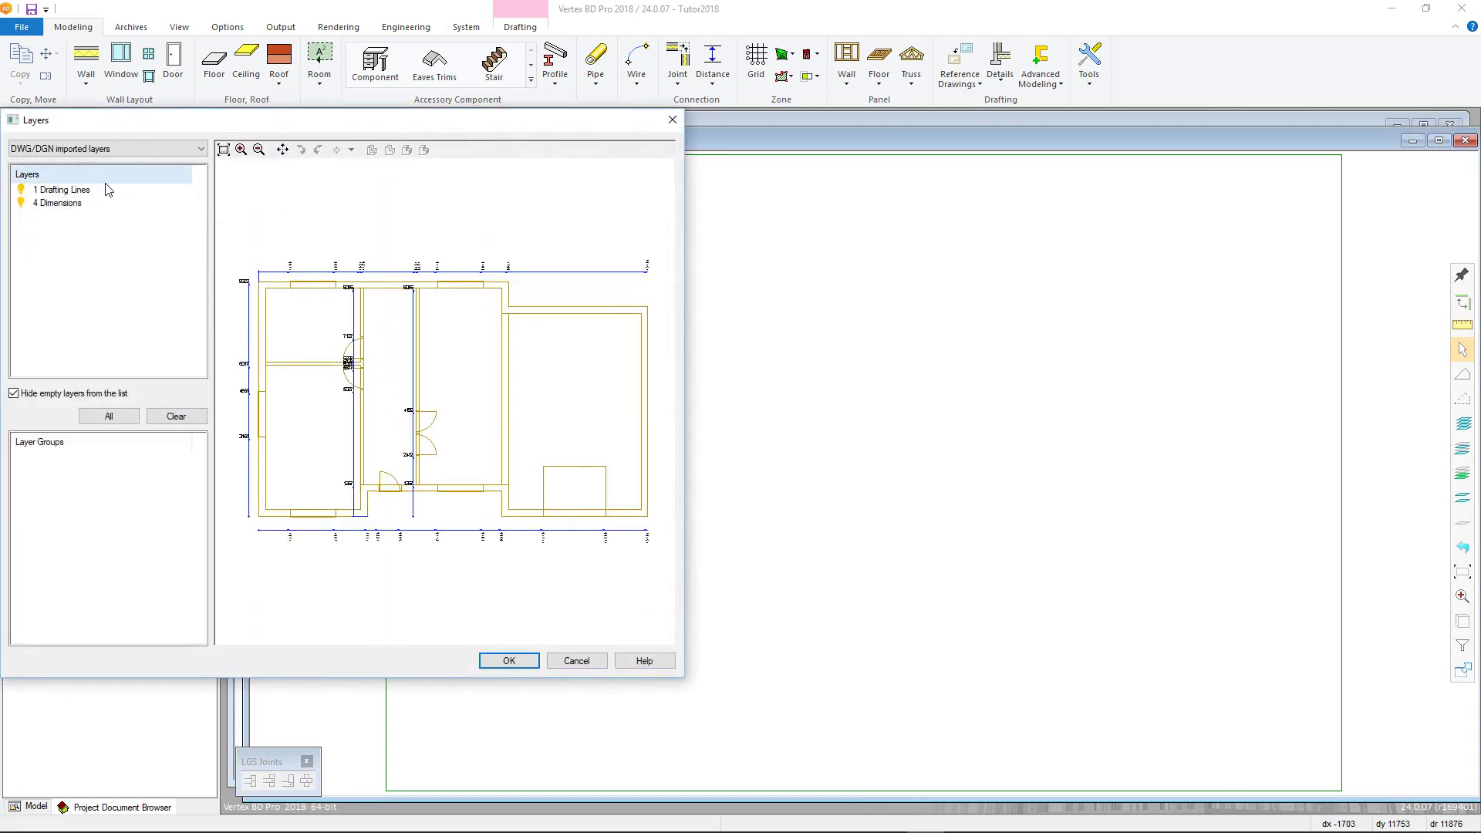
click(501, 660)
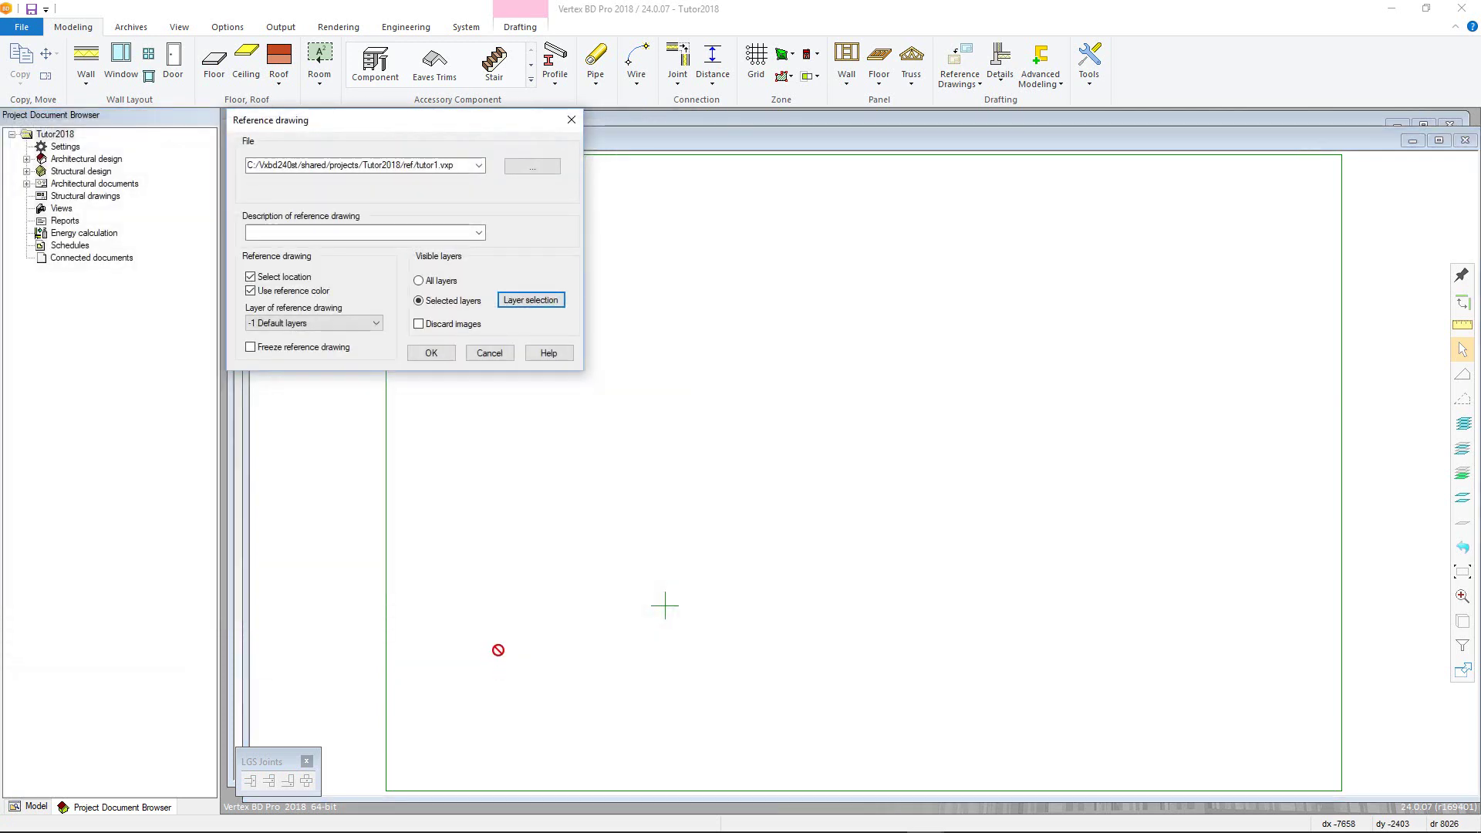
click(435, 352)
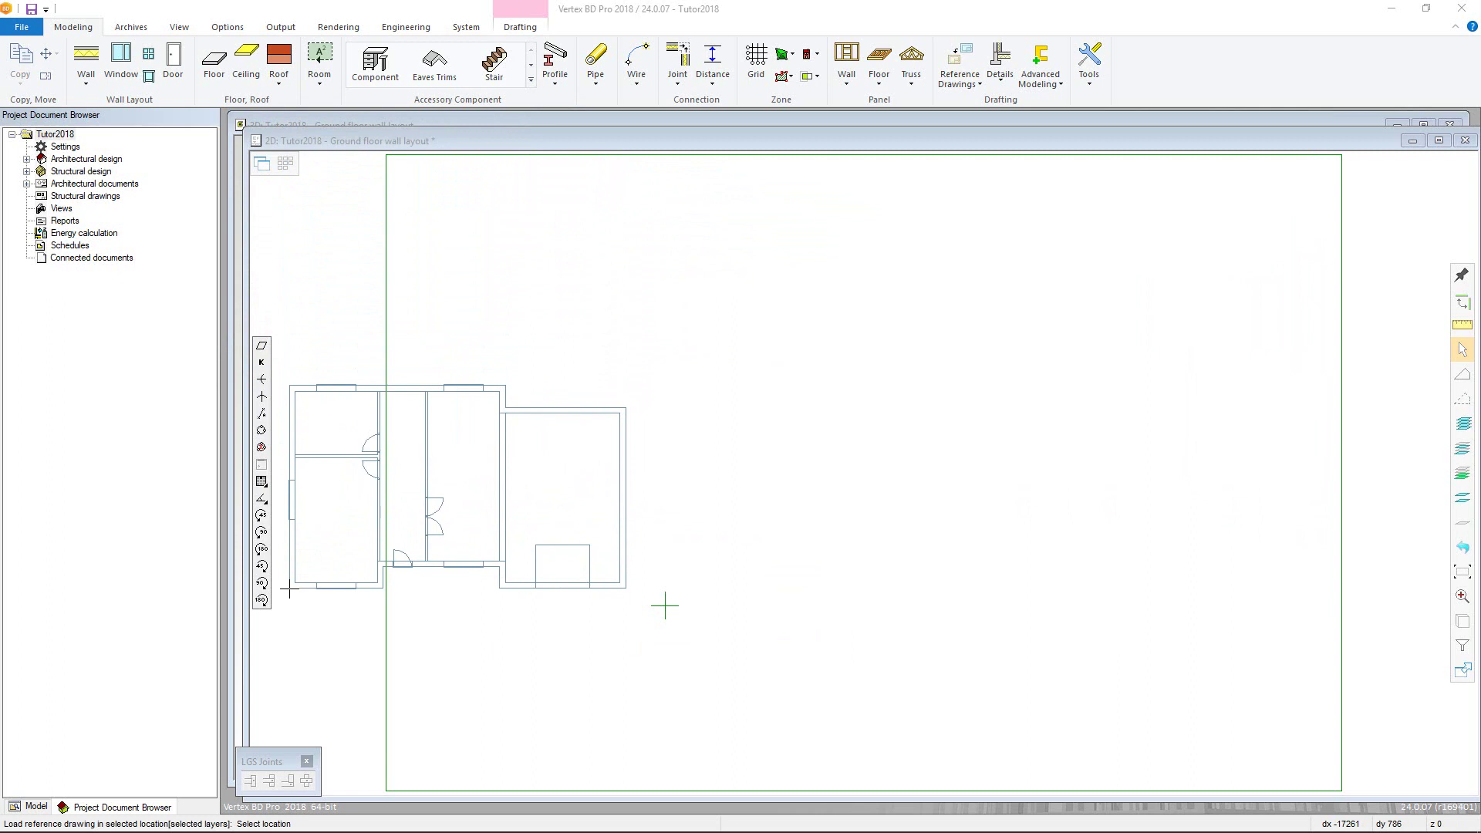
Place the reference drawing in the ground floor layout with the building's lower-left corner on the origin.
click(262, 363)
click(276, 327)
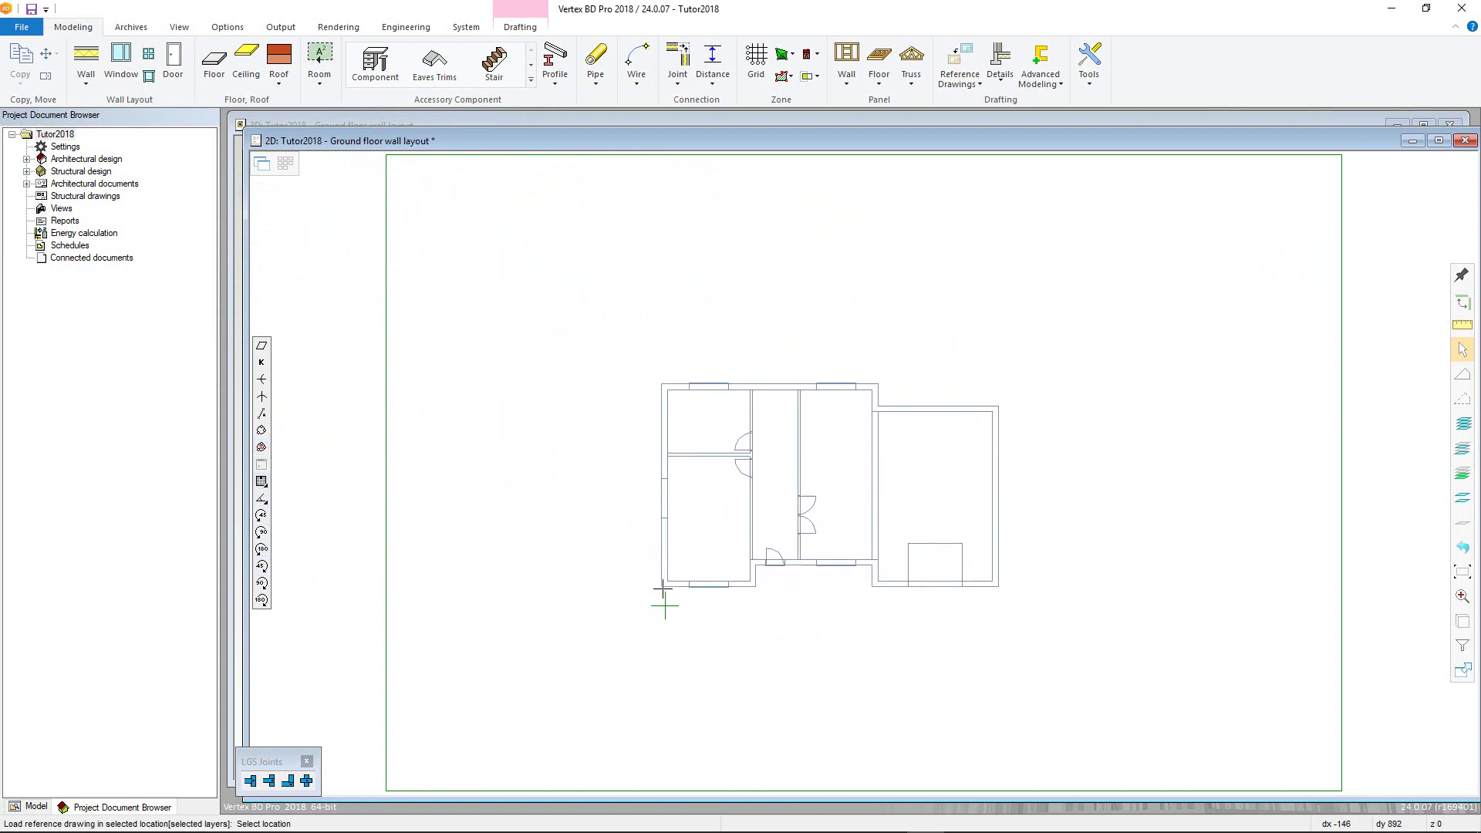
click(664, 607)
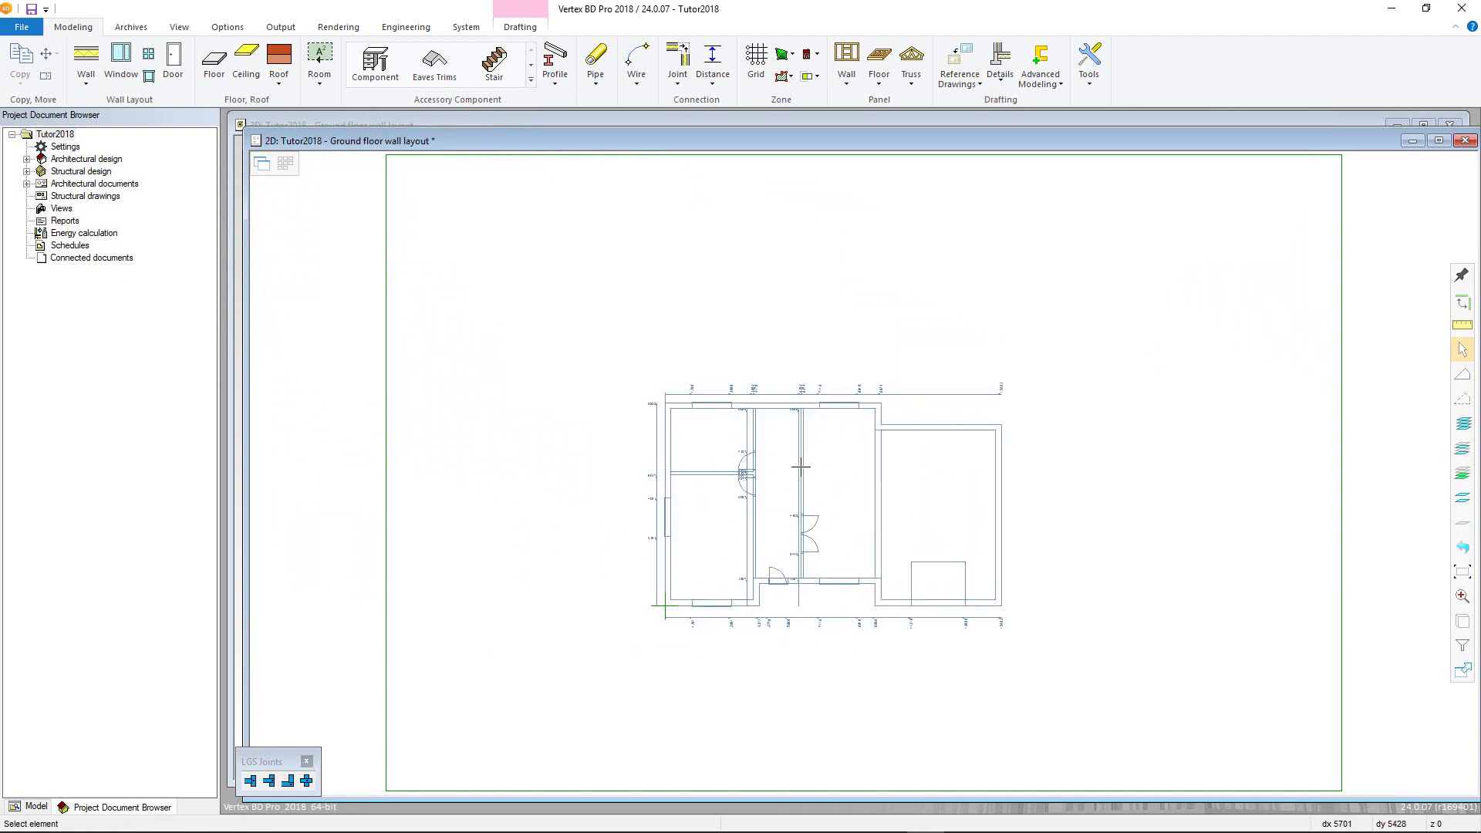
Move the reference drawing from a base point at its lower-left corner and set it down on the origin.
click(965, 92)
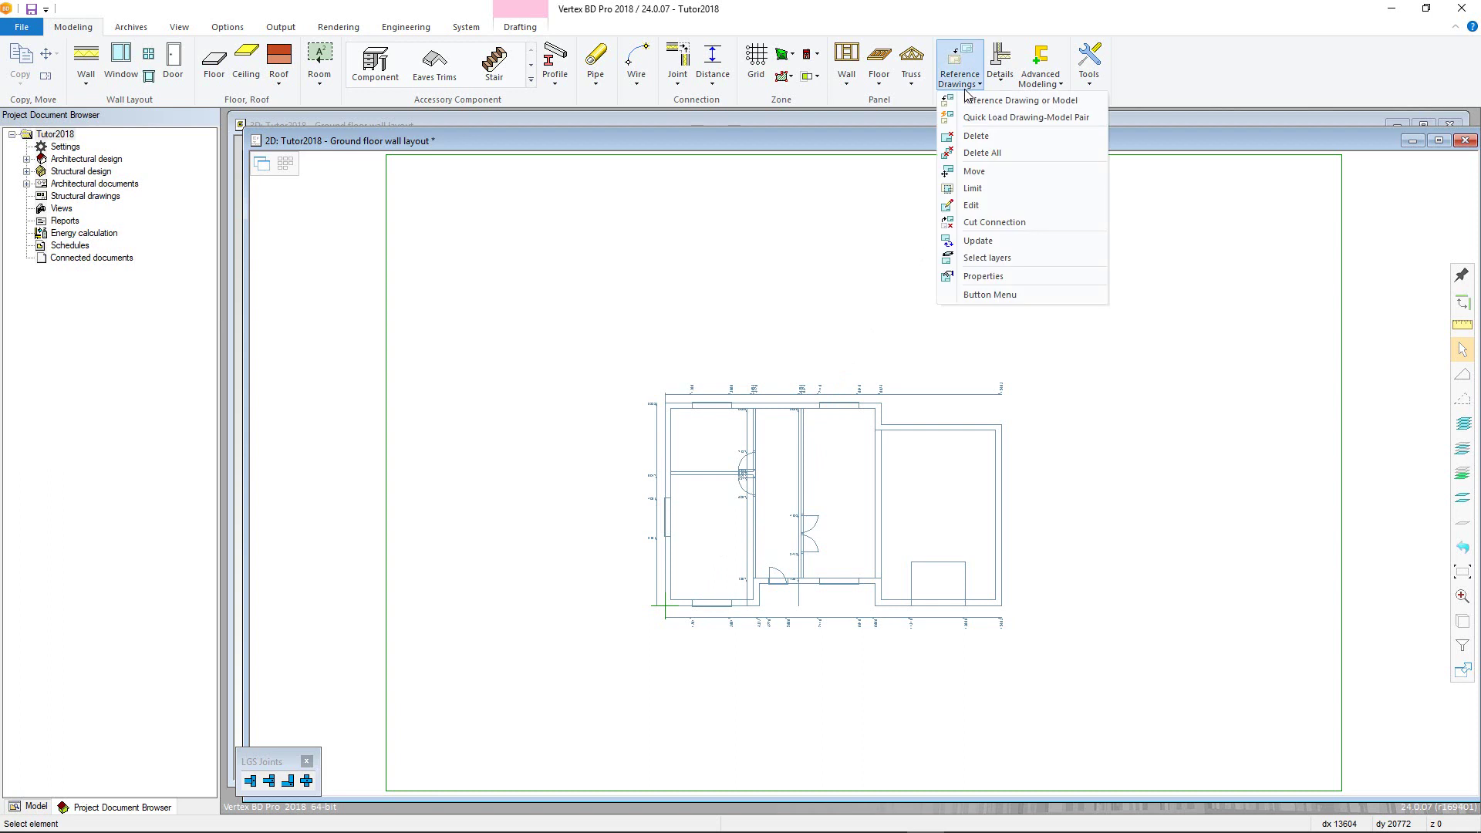
click(974, 172)
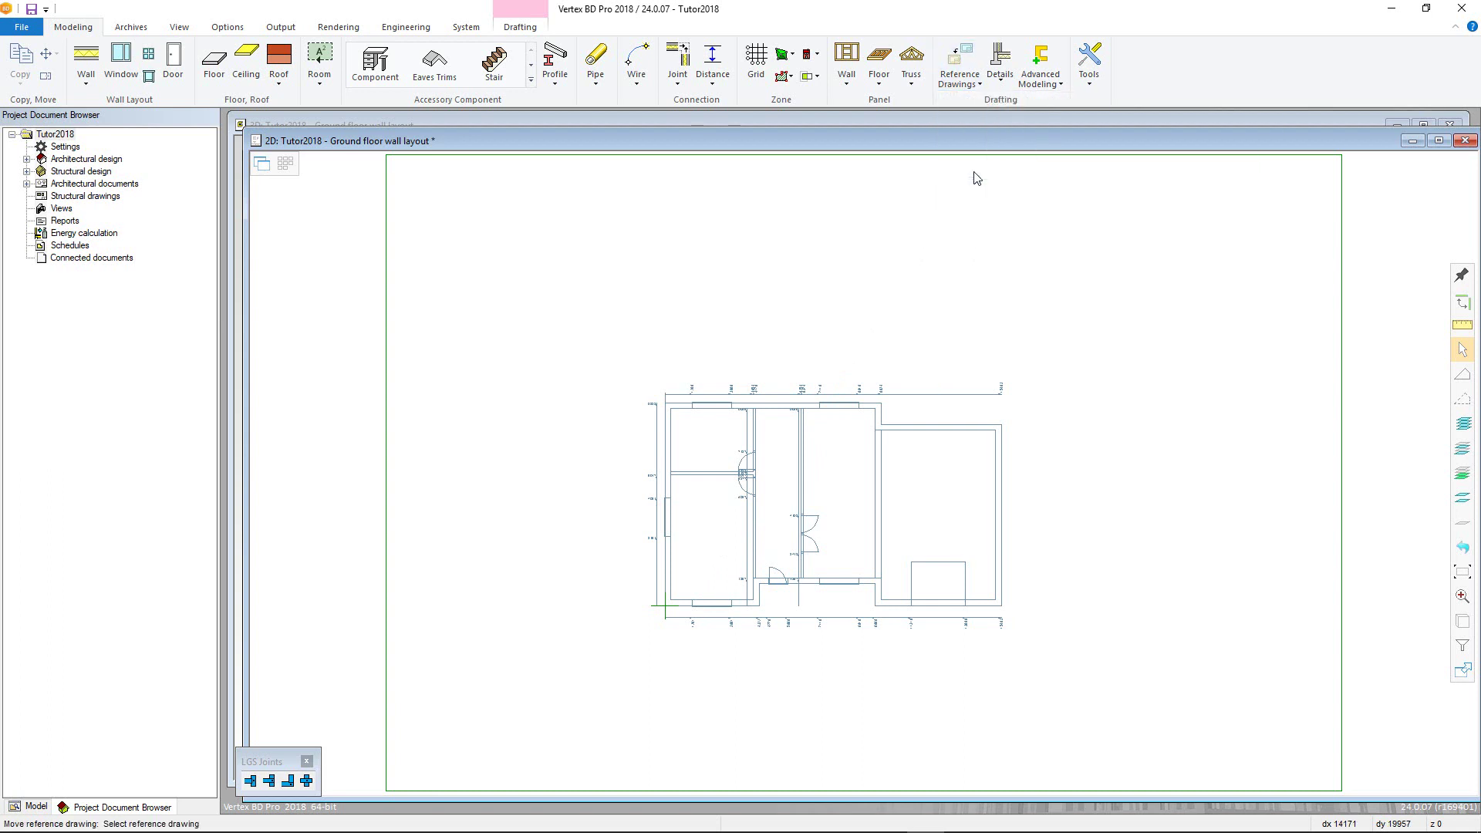
click(803, 414)
click(665, 606)
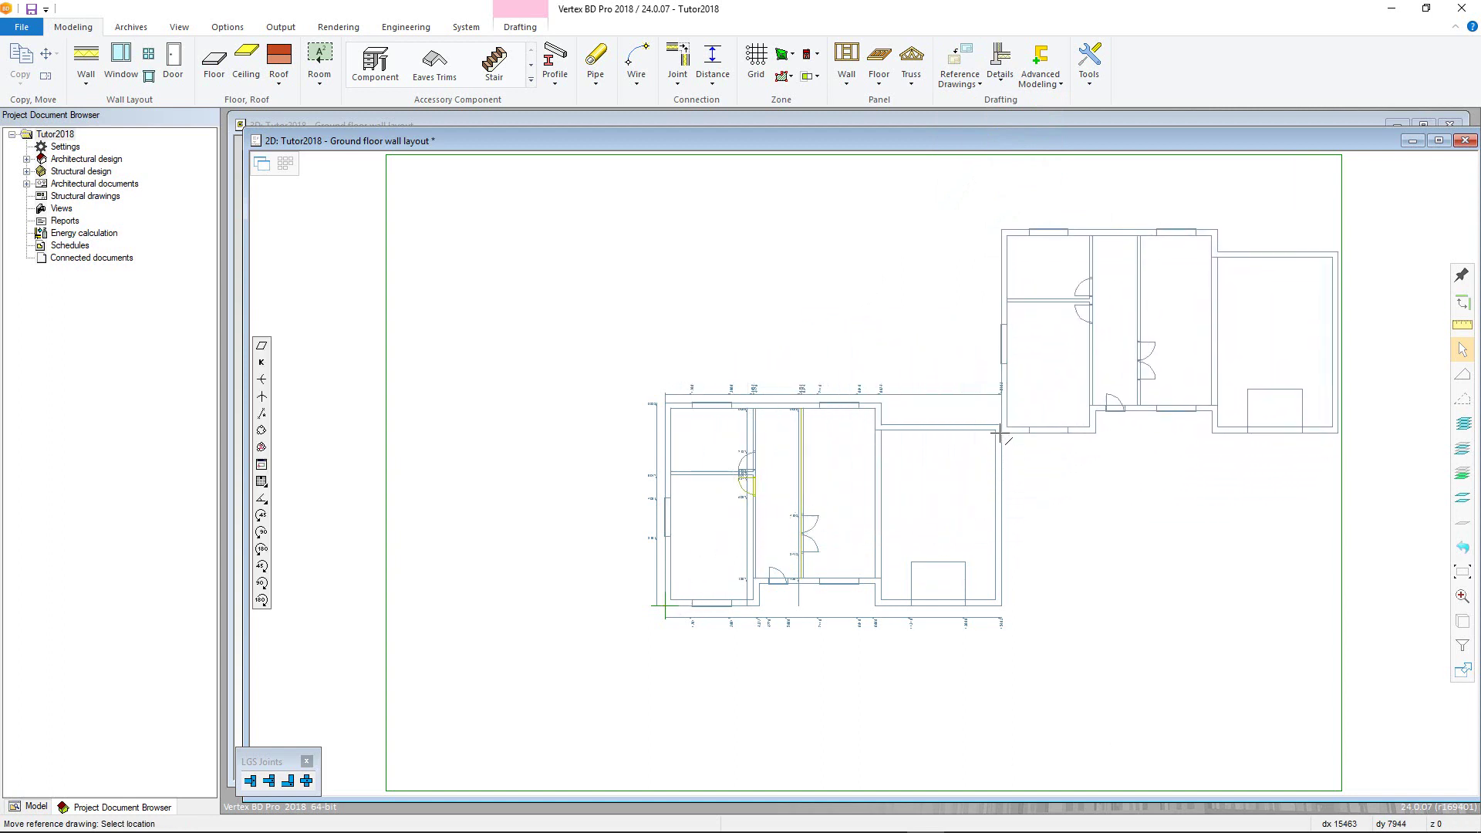
click(665, 606)
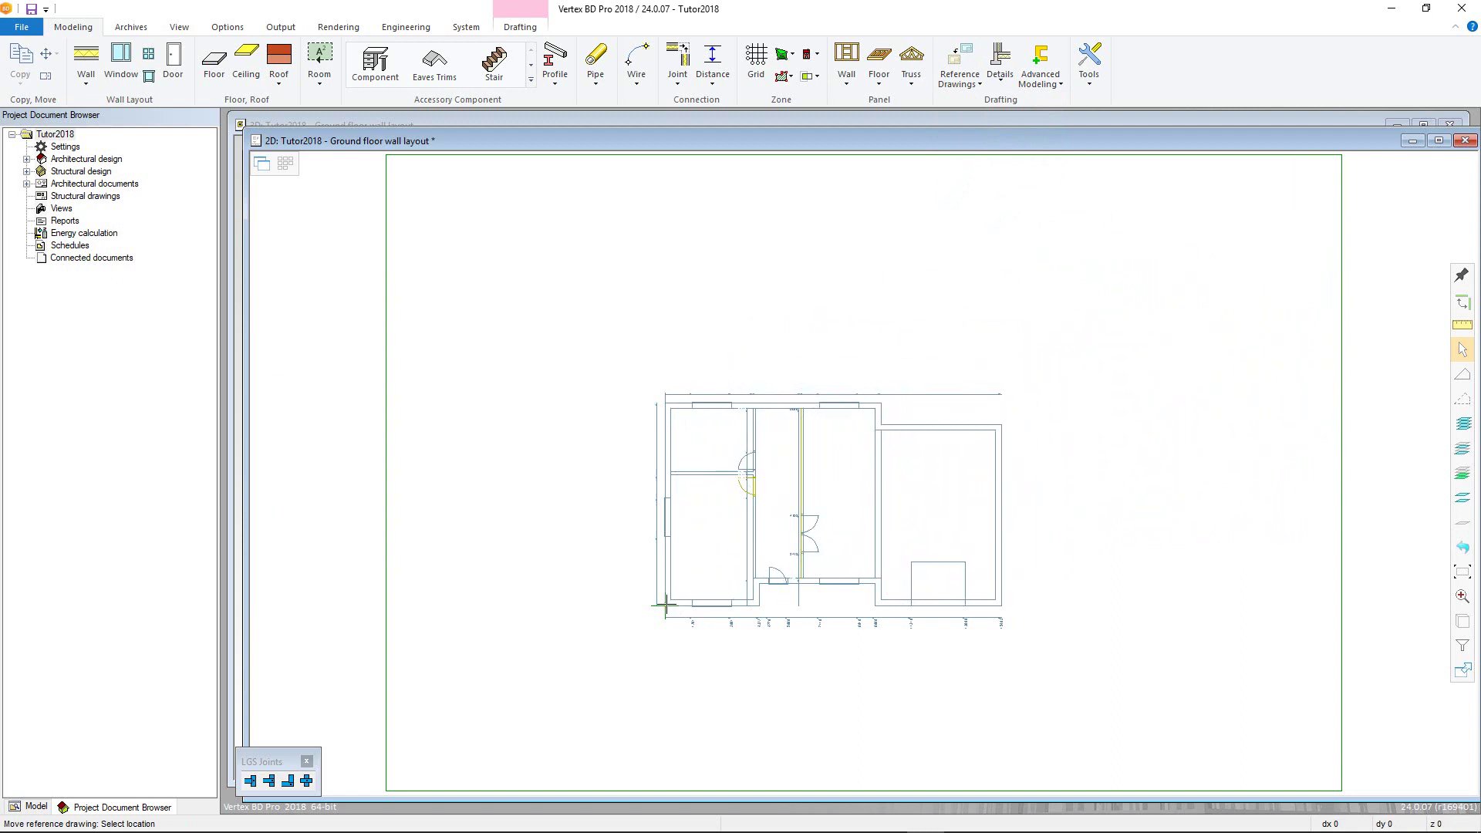